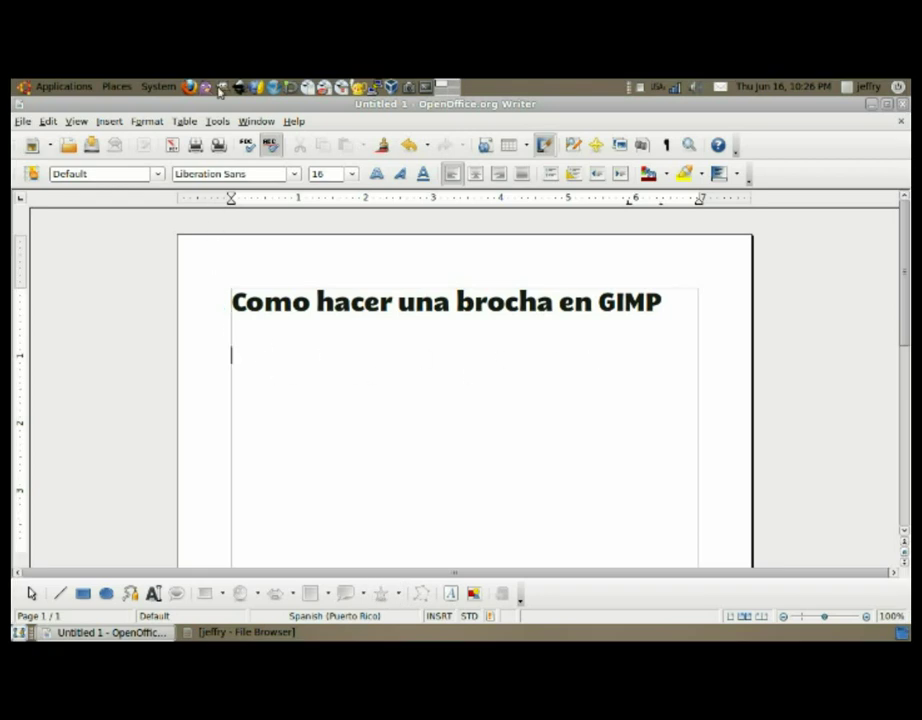
- Launch GIMP, open its new-image dialog, and return to the Writer notes
{"action": "left_click", "coordinate": [221, 89]}
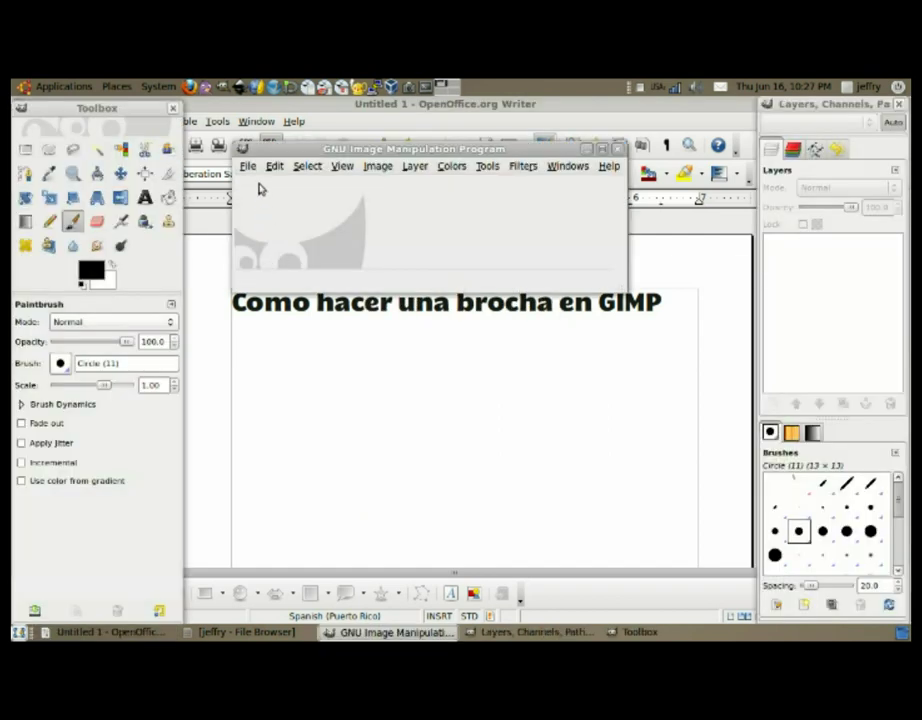
{"action": "left_click", "coordinate": [249, 167]}
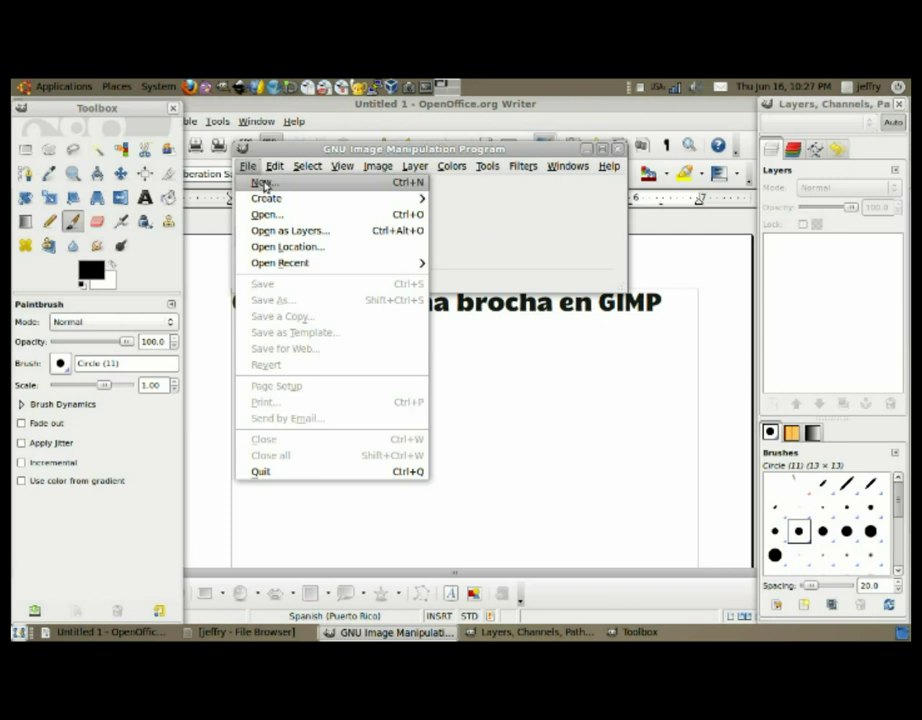
{"action": "left_click", "coordinate": [265, 184]}
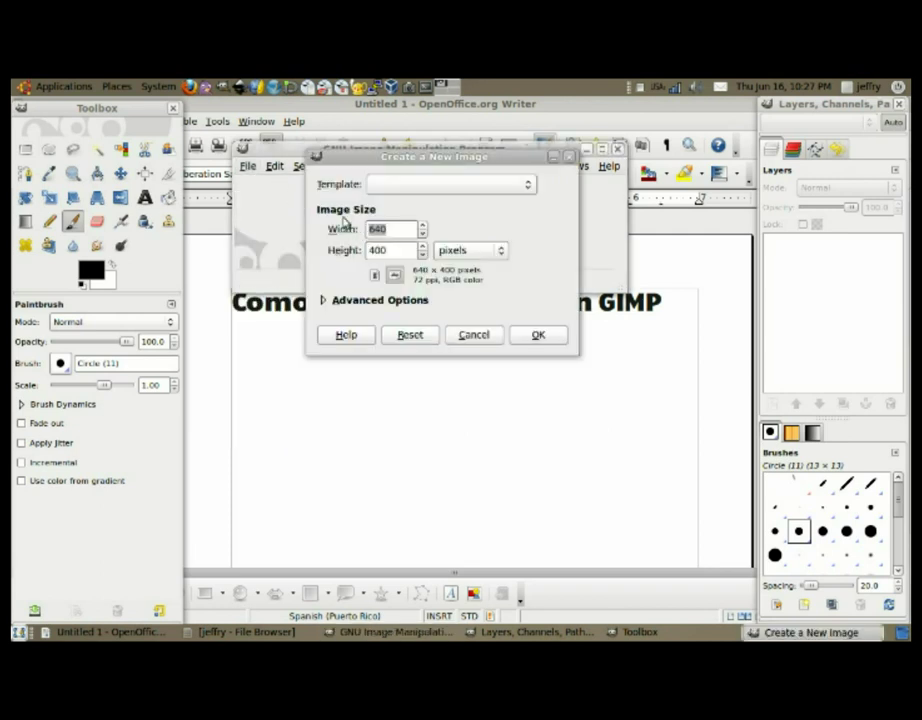
{"action": "left_click", "coordinate": [318, 385]}
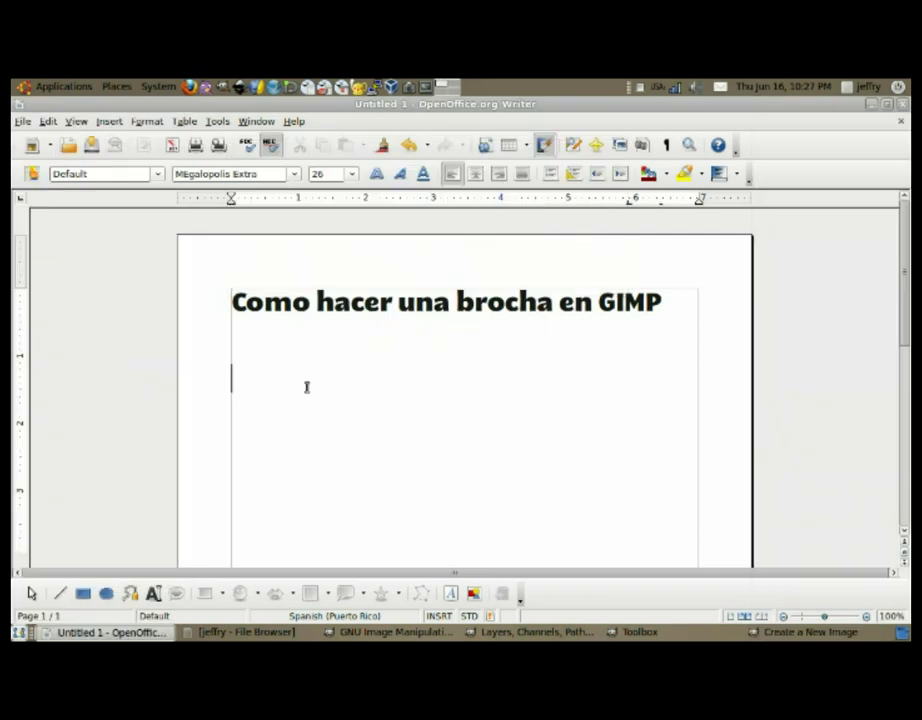
- Type 'seleccionan el tamaño que quieran' under the title in the Writer notes
{"action": "type", "text": "seleccionan el tama"}
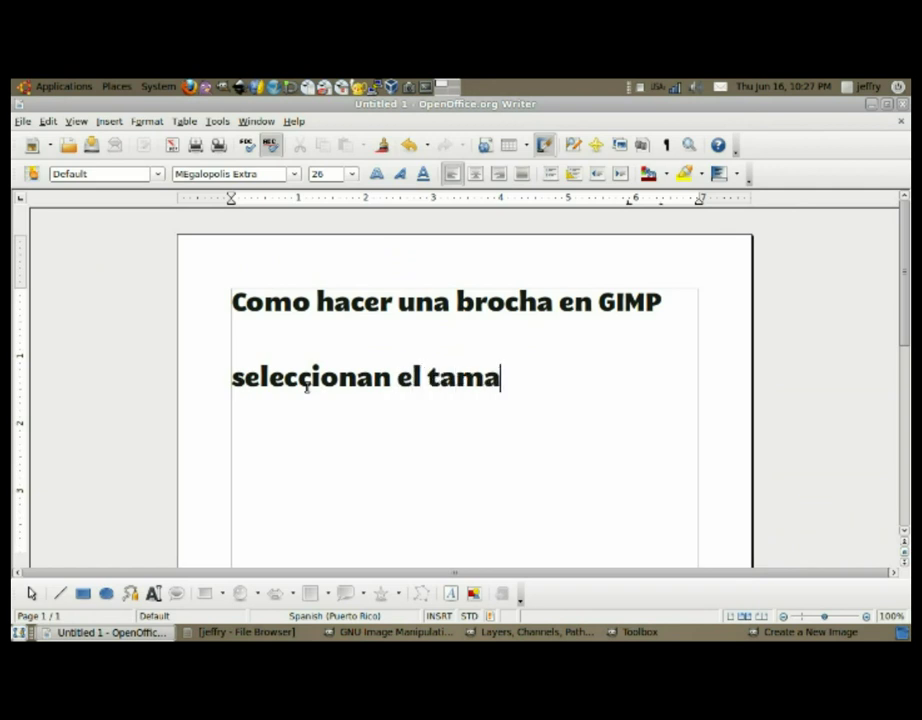
{"action": "type", "text": "ño u"}
{"action": "key", "text": "BackSpace"}
{"action": "type", "text": "que"}
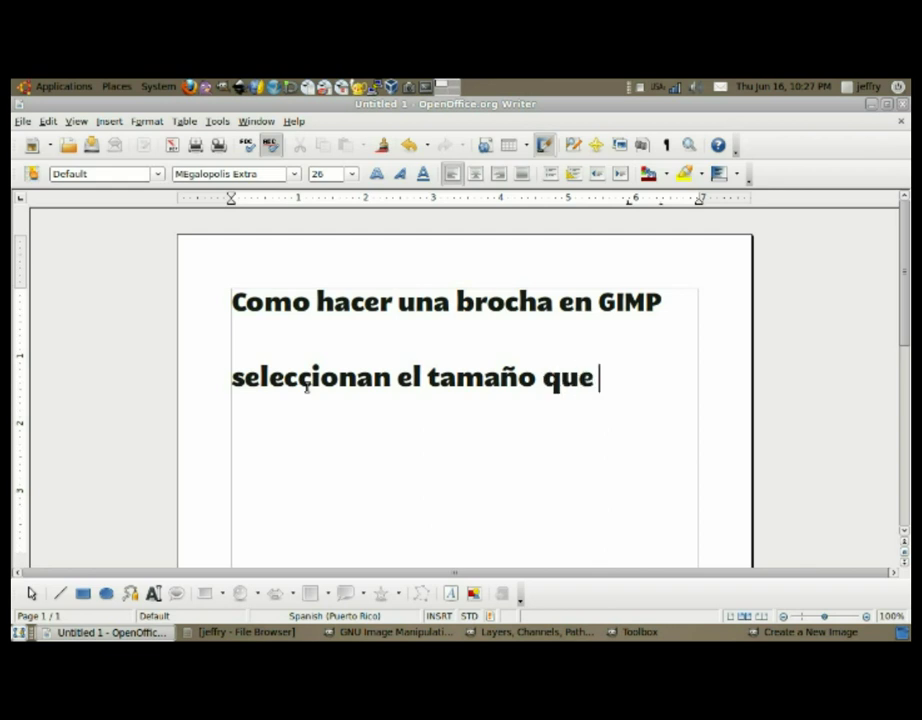
{"action": "type", "text": " quieran"}
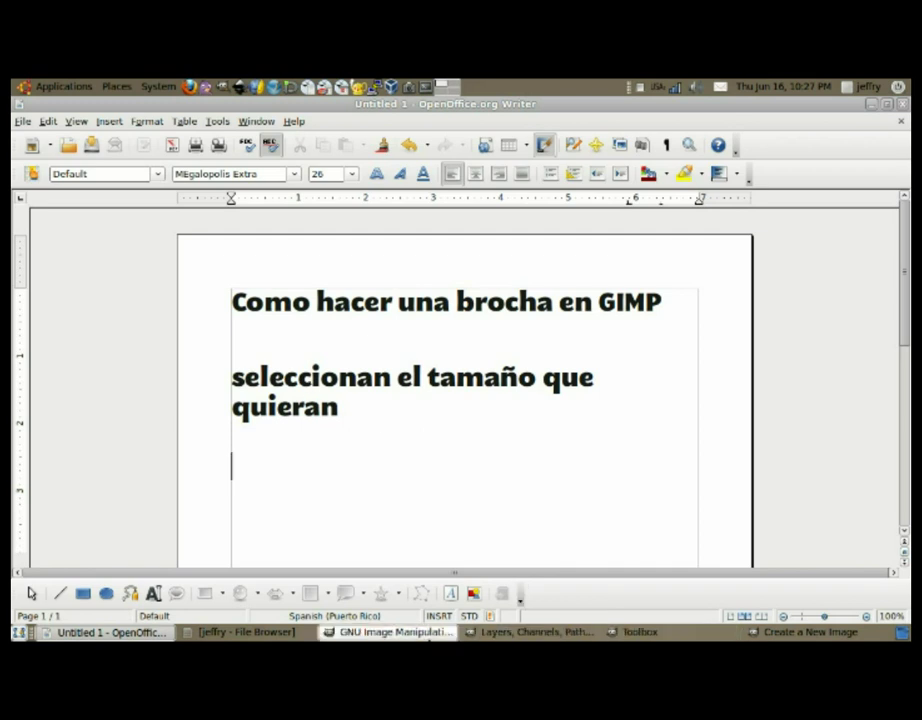
{"action": "left_click", "coordinate": [390, 632]}
- Create a 640×400 grayscale image filled with white, then minimize its window
{"action": "left_click", "coordinate": [335, 300]}
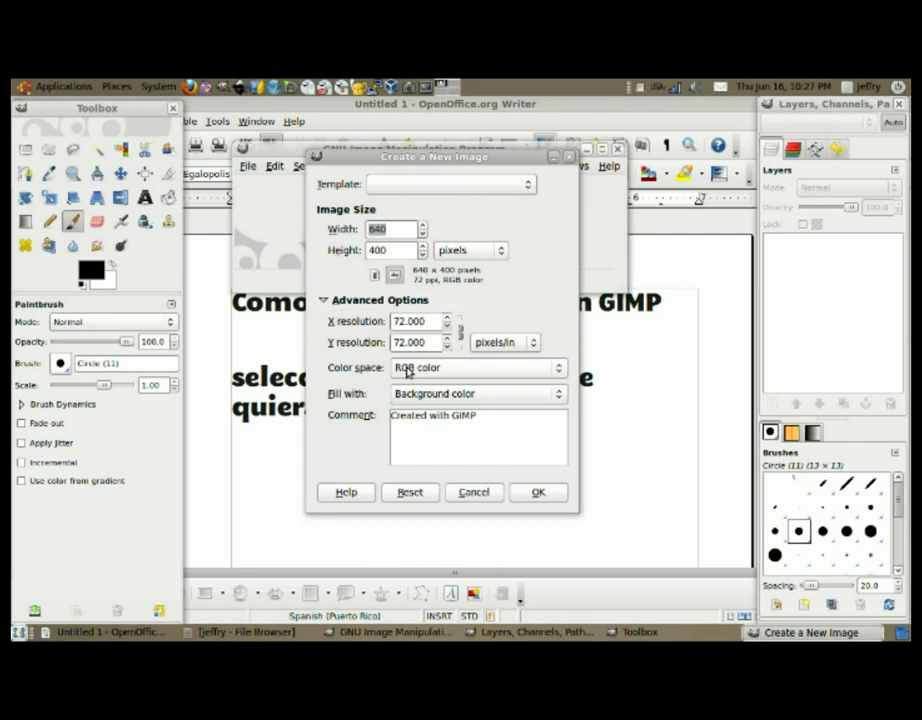
{"action": "left_click", "coordinate": [444, 369]}
{"action": "scroll", "coordinate": [447, 367], "scroll_direction": "down", "scroll_amount": 1}
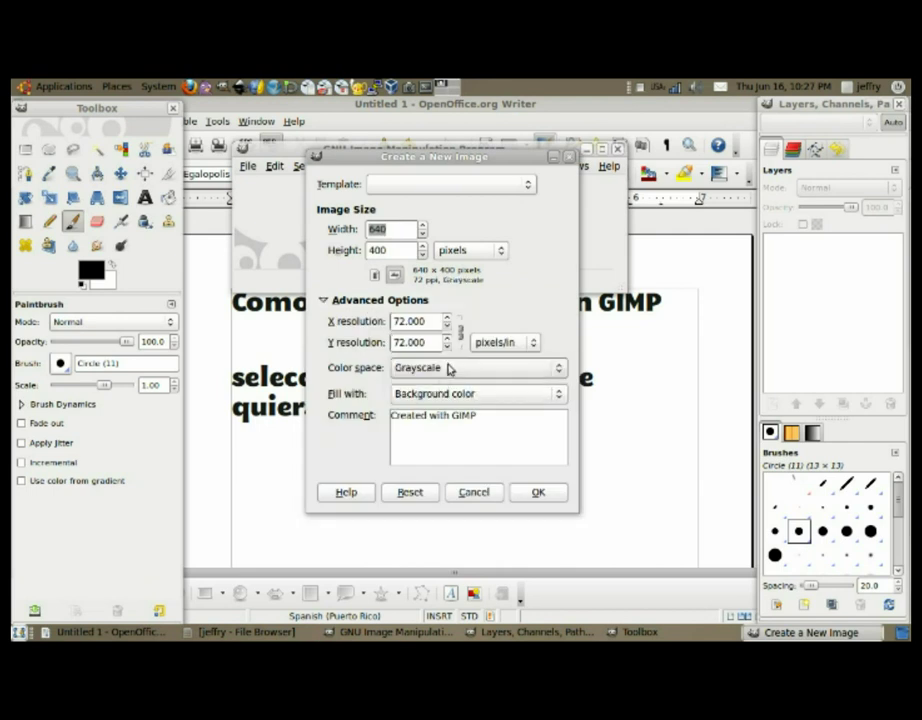
{"action": "left_click", "coordinate": [453, 391]}
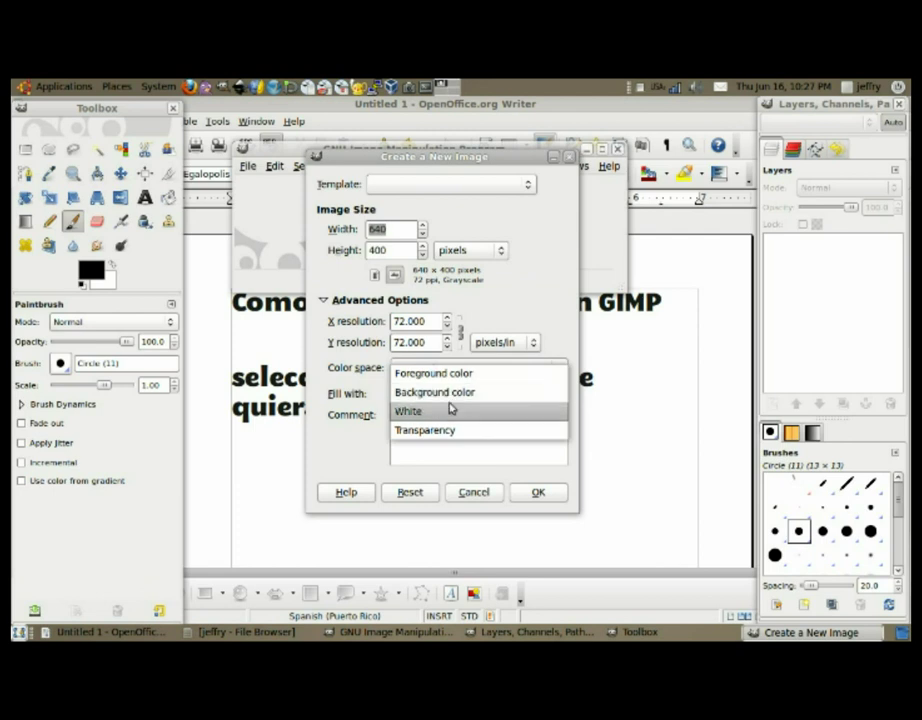
{"action": "left_click", "coordinate": [448, 410]}
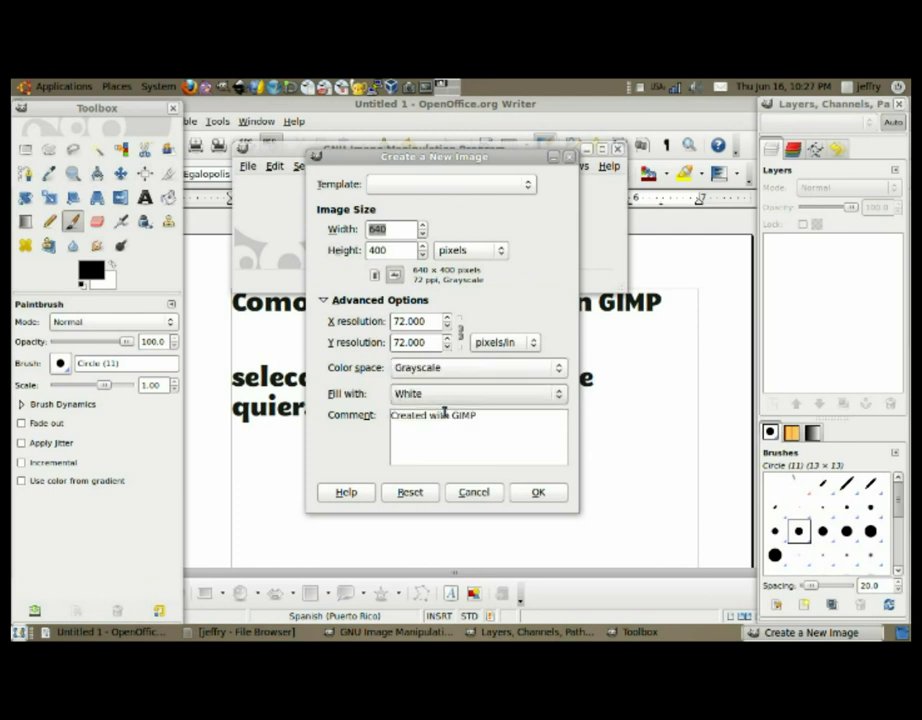
{"action": "left_click", "coordinate": [536, 494]}
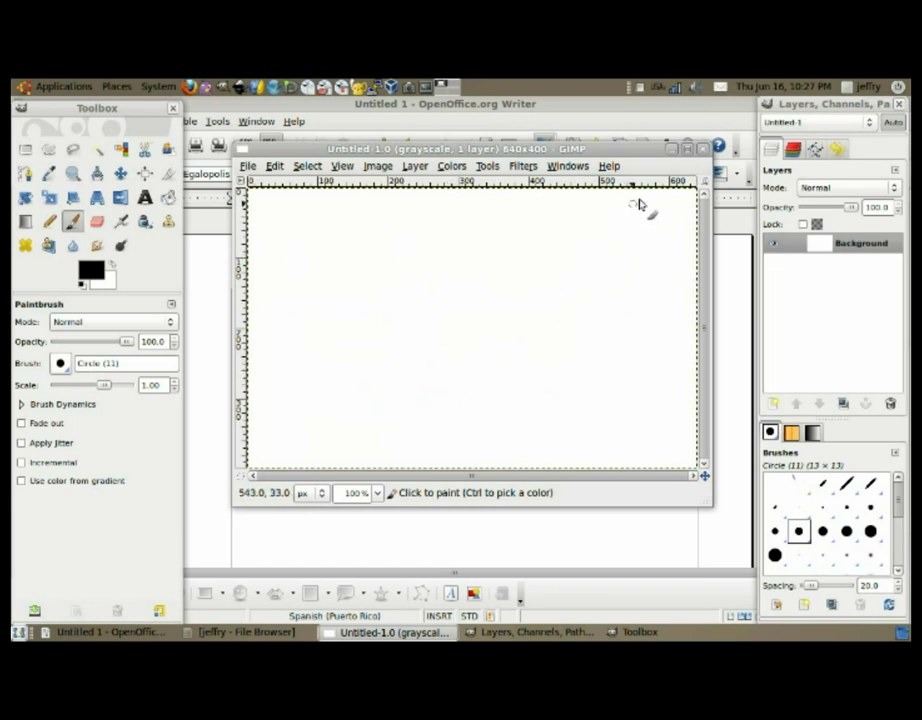
{"action": "left_click", "coordinate": [671, 151]}
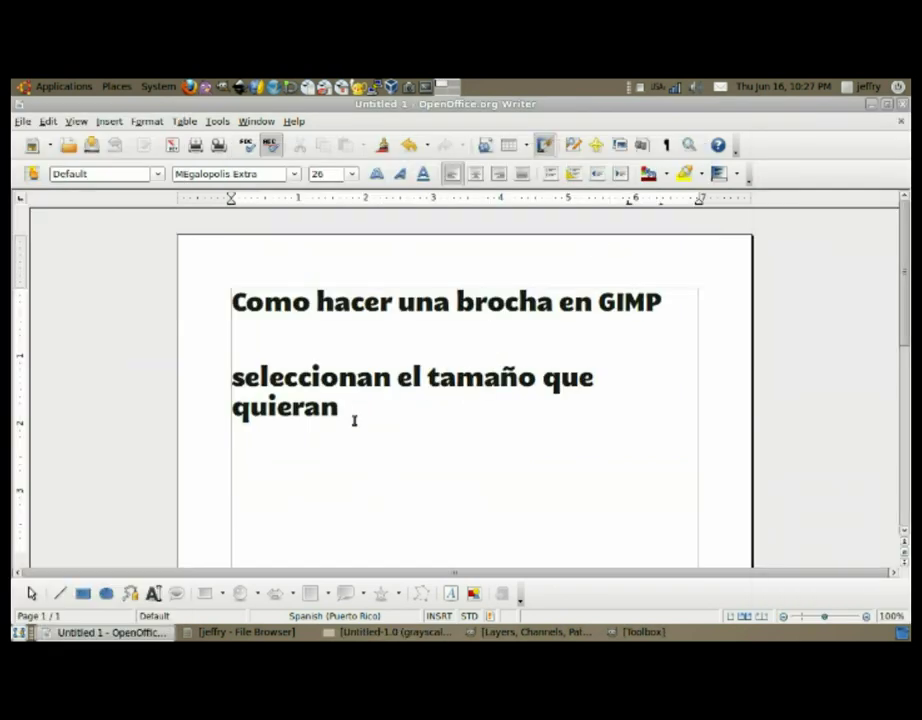
- Add the note 'grayscale para que luego puedan cambiar el color de la brocha' in Writer
{"action": "key", "text": "Return"}
{"action": "key", "text": "Return"}
{"action": "type", "text": "grays"}
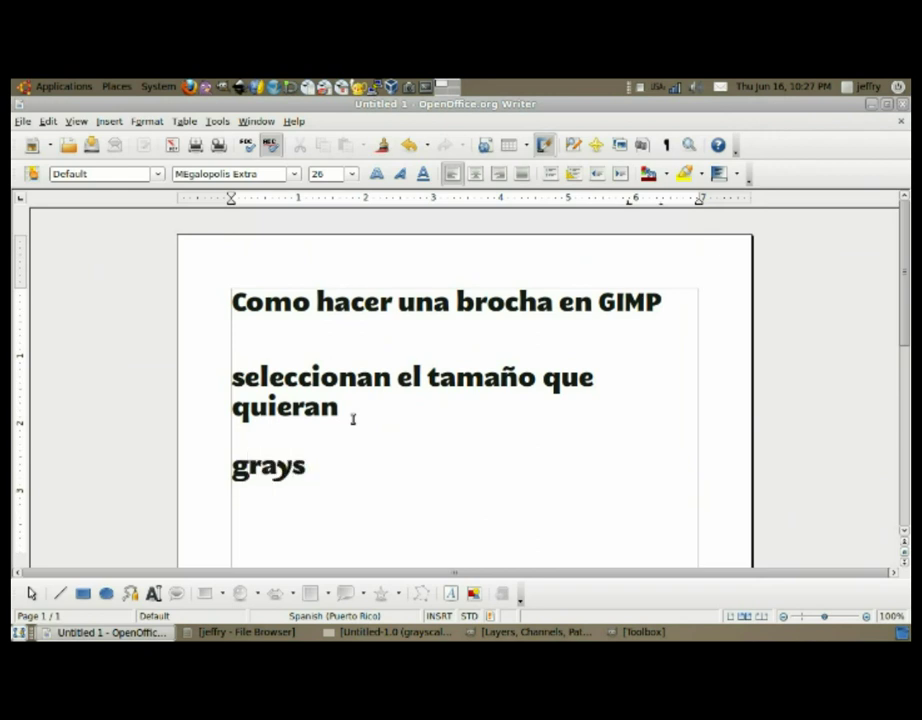
{"action": "type", "text": "cale"}
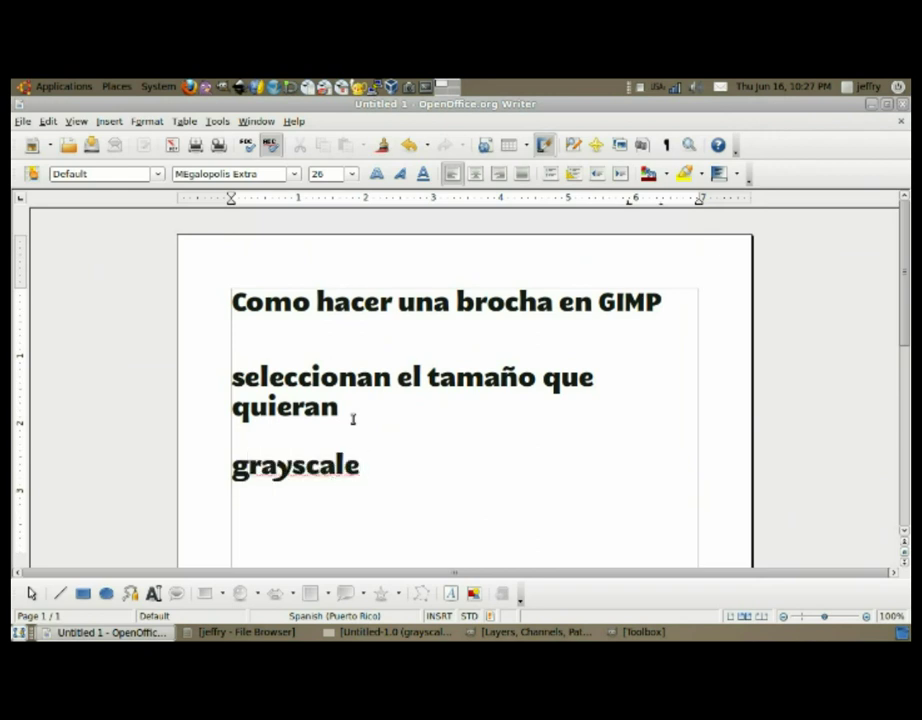
{"action": "type", "text": " para"}
{"action": "key", "text": "BackSpace"}
{"action": "type", "text": "ra q"}
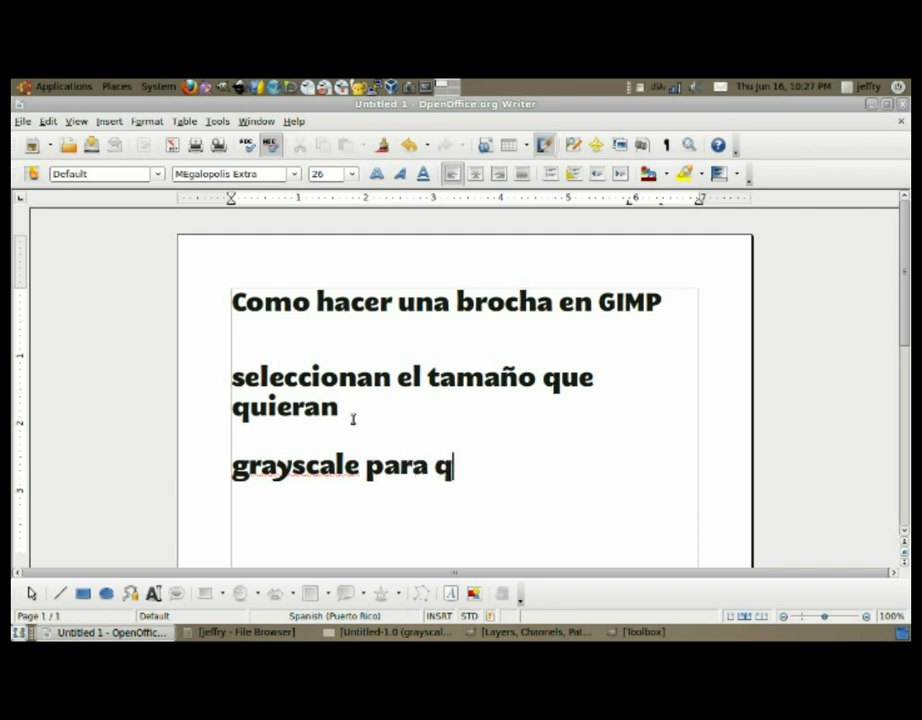
{"action": "type", "text": "ue luego puedan "}
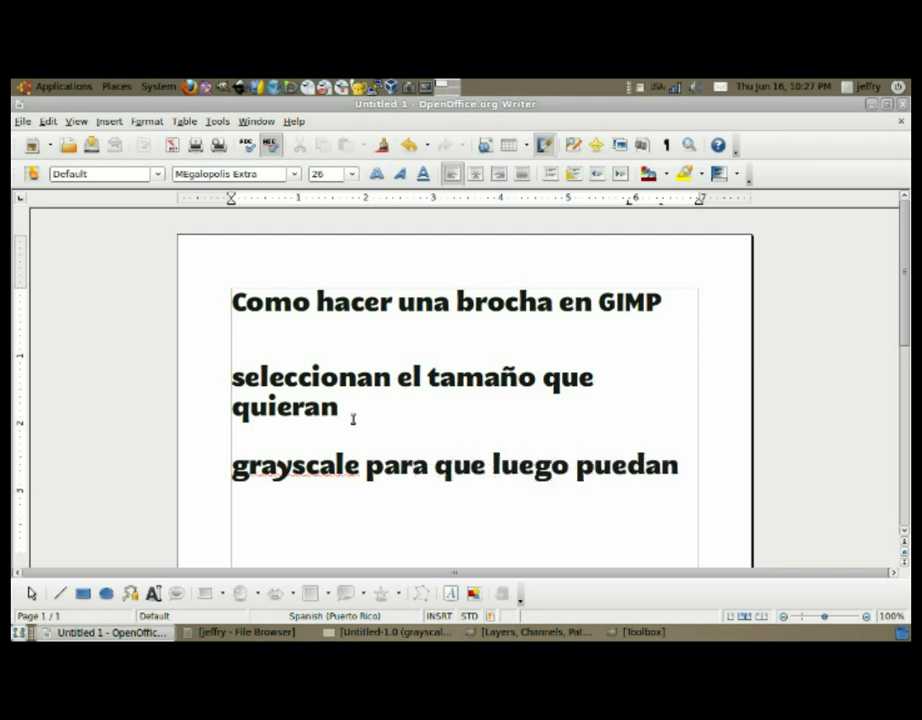
{"action": "type", "text": "cambi"}
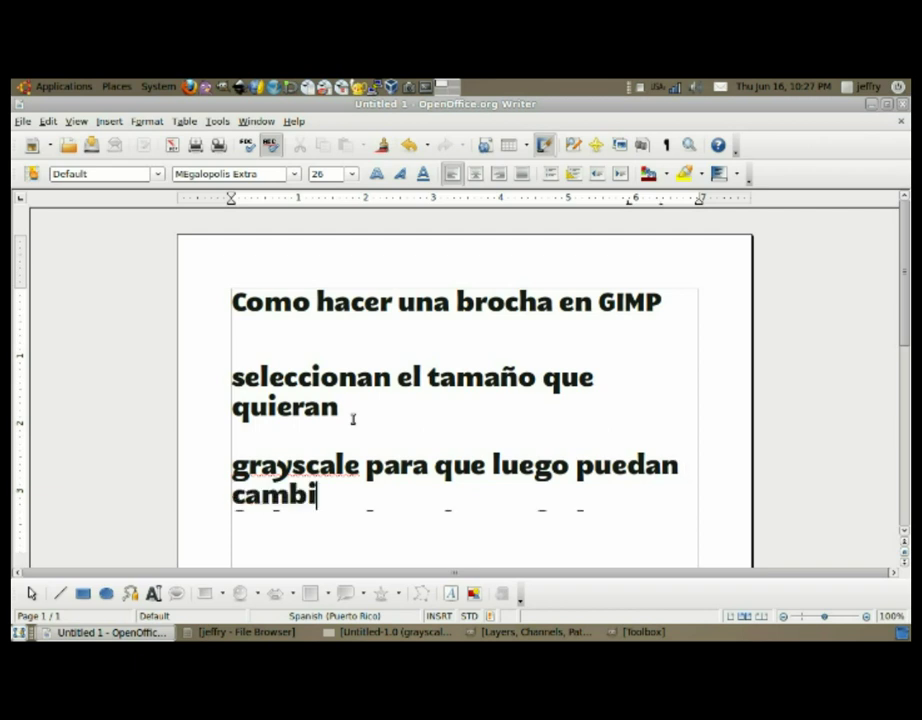
{"action": "type", "text": "ar el c"}
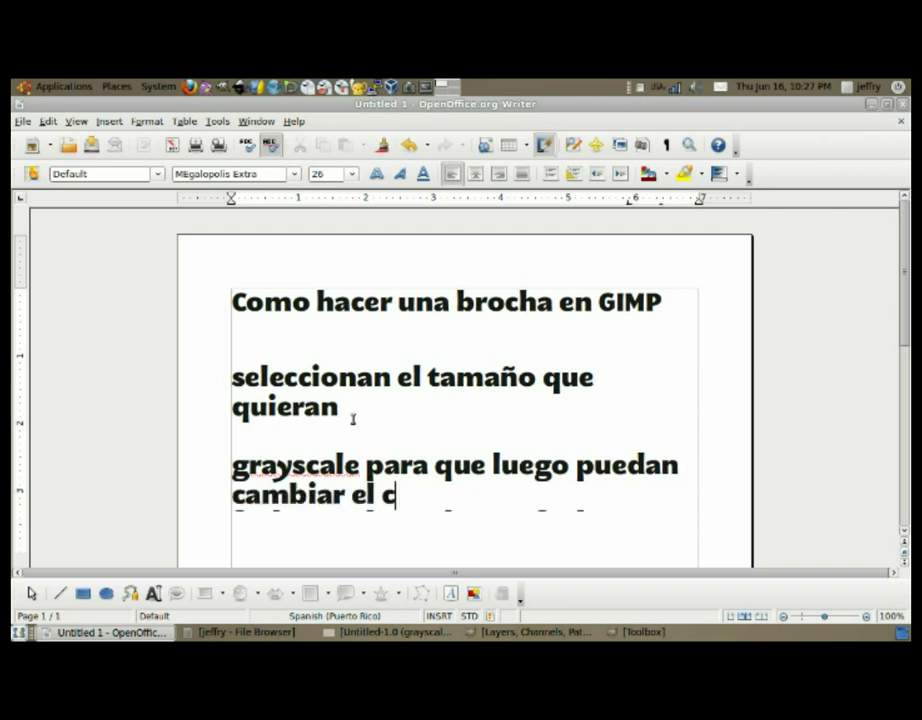
{"action": "type", "text": "olor de la bro"}
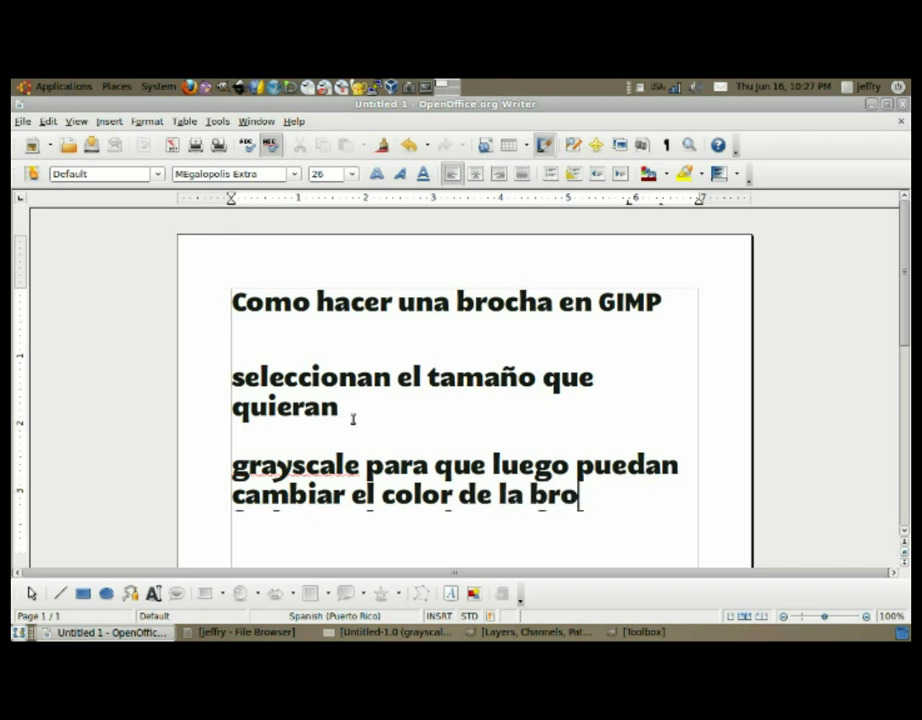
{"action": "type", "text": "cha"}
{"action": "key", "text": "Return"}
{"action": "key", "text": "Return"}
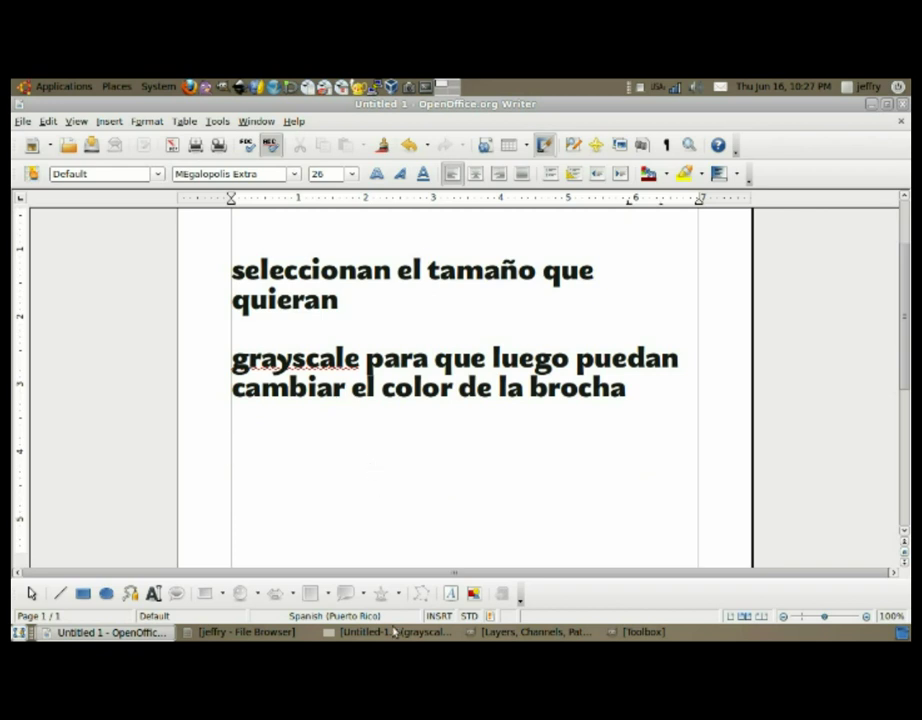
{"action": "key", "text": "alt+Tab"}
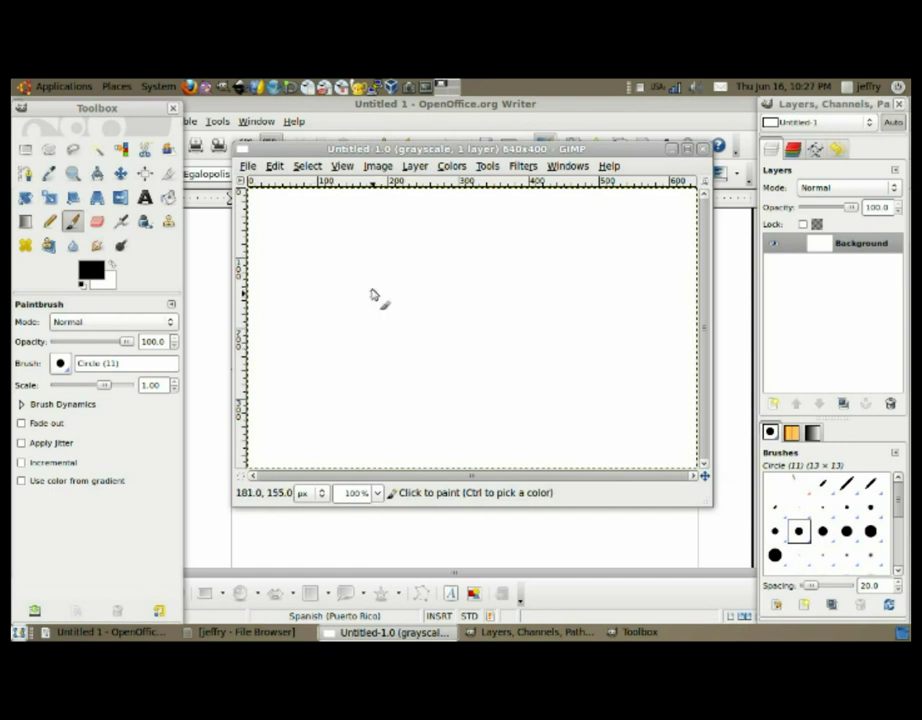
- Add the author's full name as a text layer near the image's top-left
{"action": "left_click", "coordinate": [146, 198]}
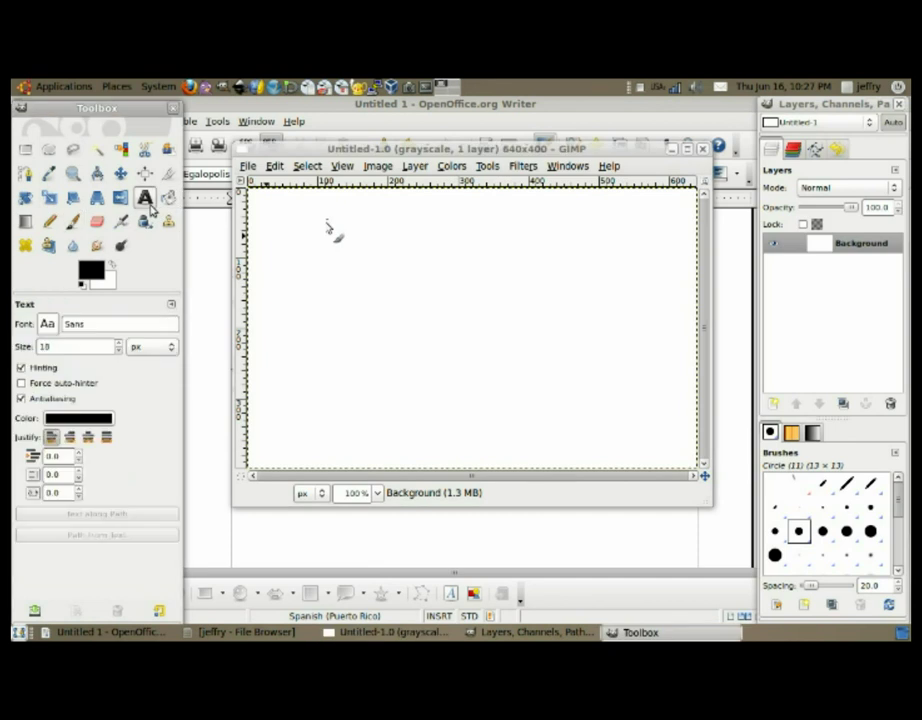
{"action": "left_click", "coordinate": [282, 245]}
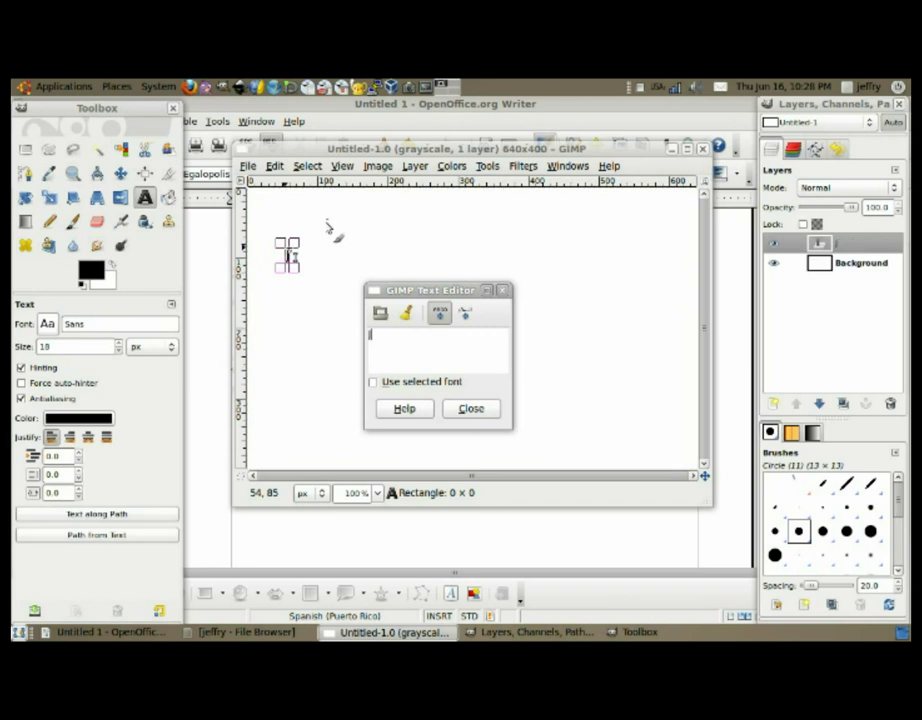
{"action": "type", "text": "jeffry"}
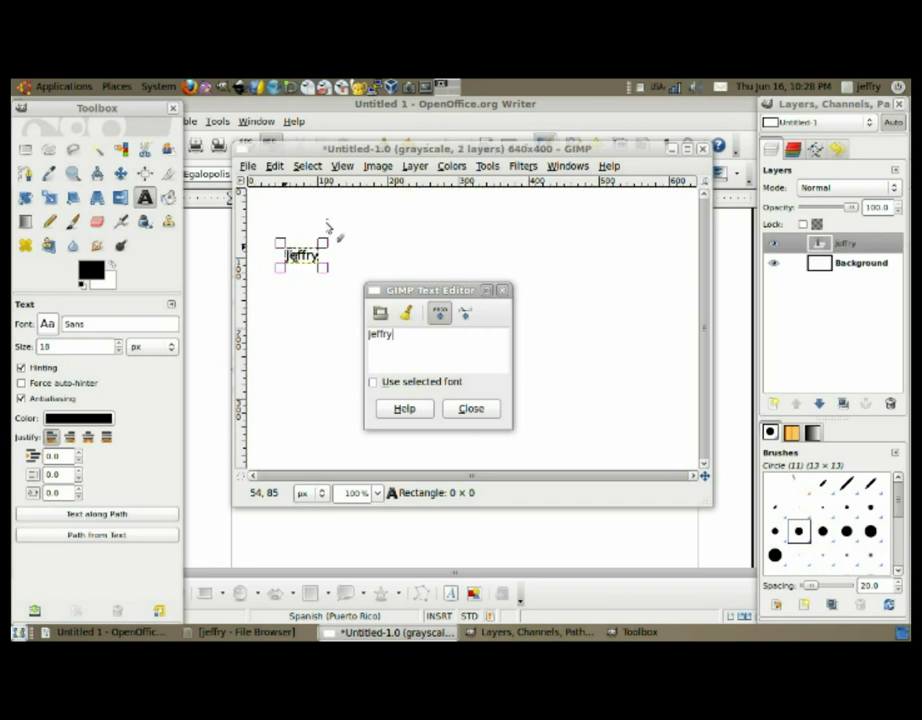
{"action": "type", "text": " Rol"}
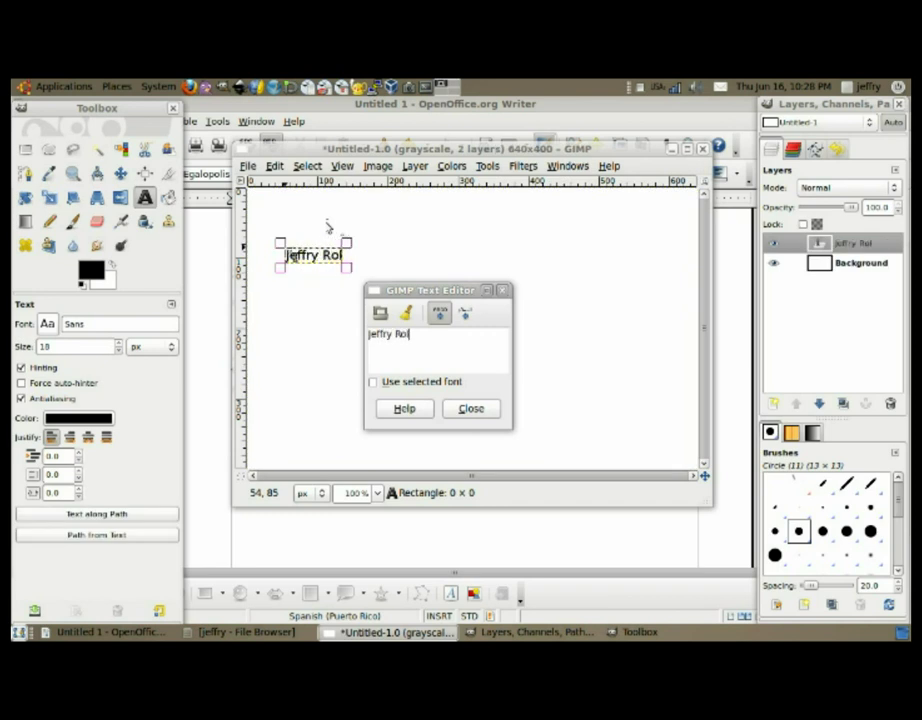
{"action": "type", "text": "dán"}
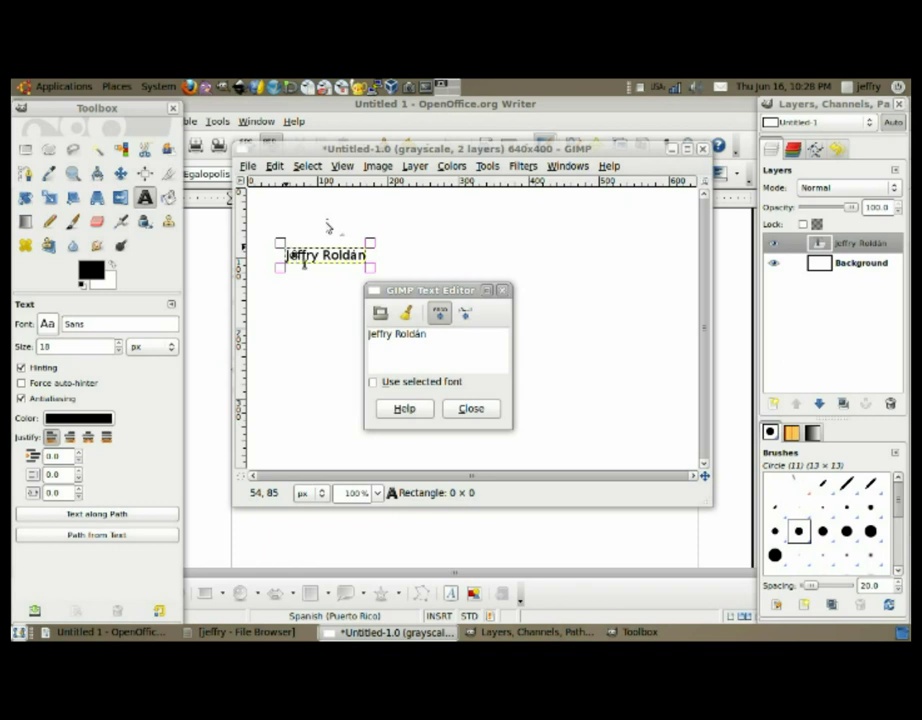
{"action": "left_click", "coordinate": [471, 408]}
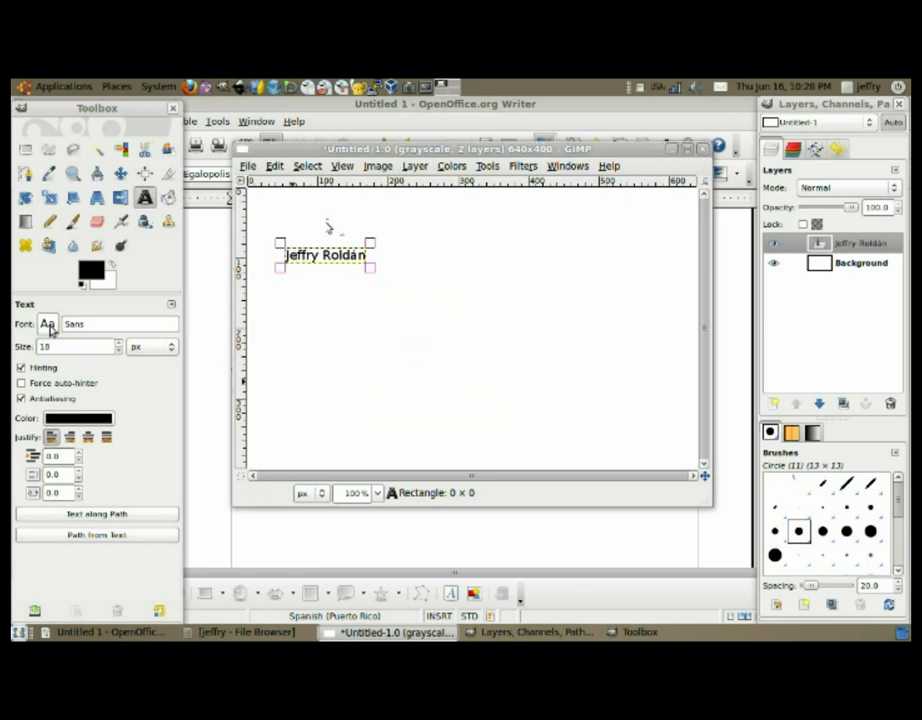
- Set the name text to size 60 and select its black letters by colour
{"action": "left_click", "coordinate": [119, 345]}
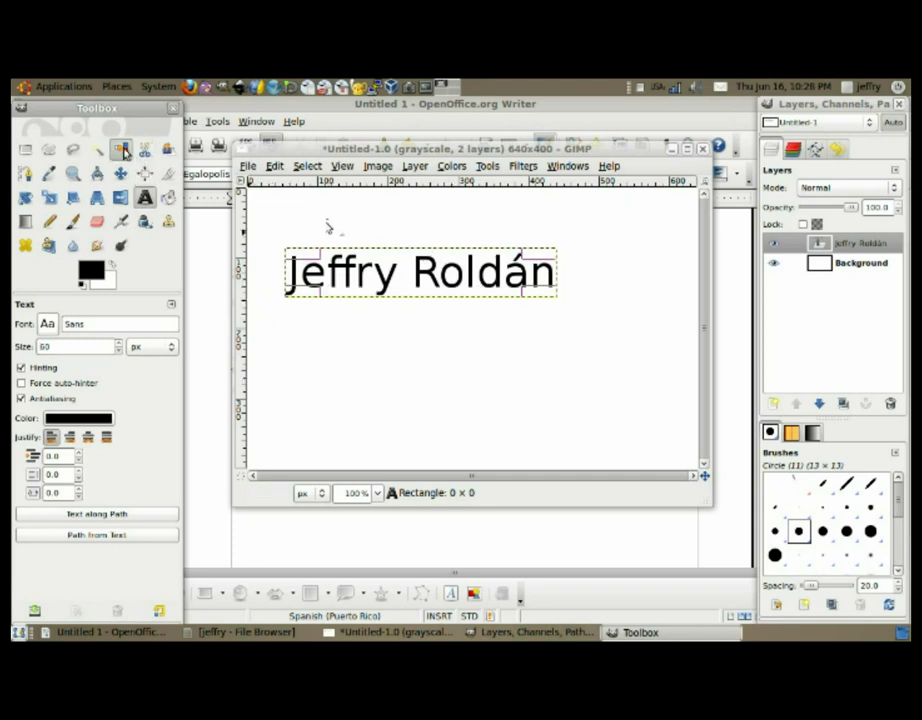
{"action": "left_click", "coordinate": [122, 150]}
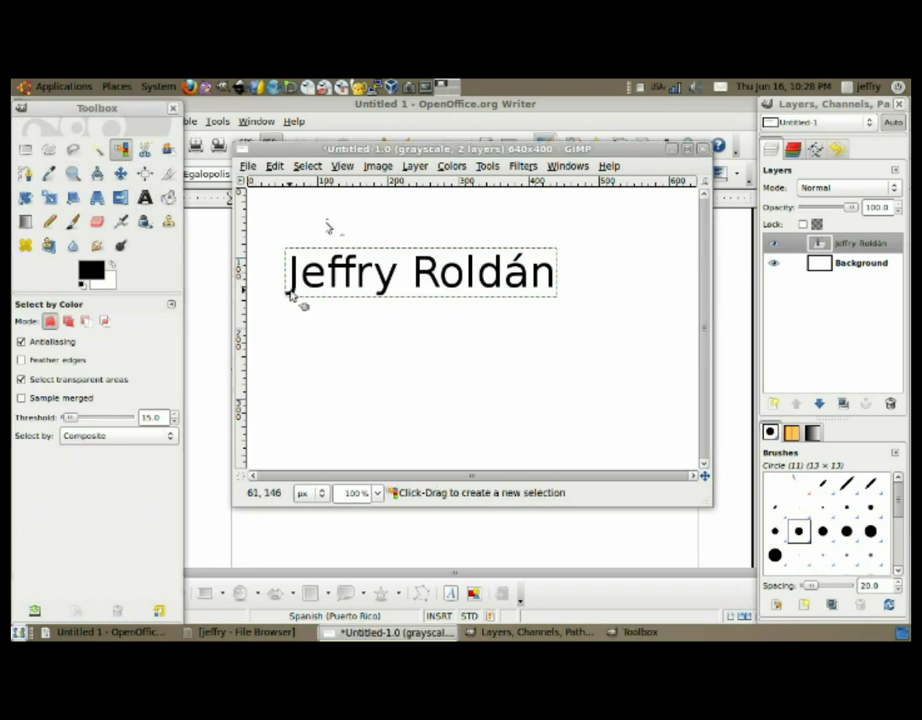
{"action": "left_click", "coordinate": [290, 295]}
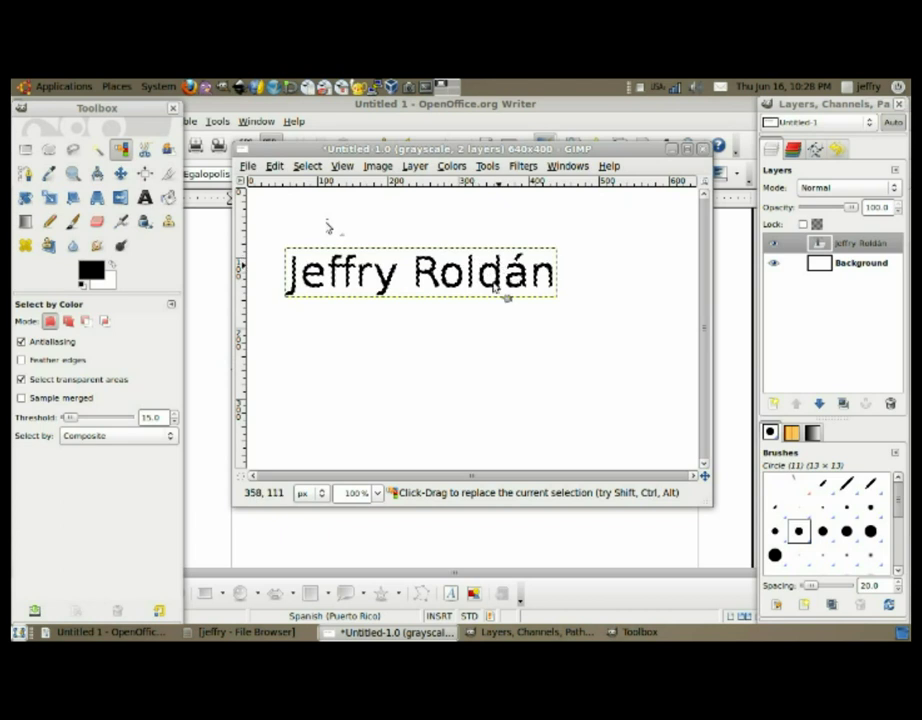
{"action": "left_click", "coordinate": [204, 325]}
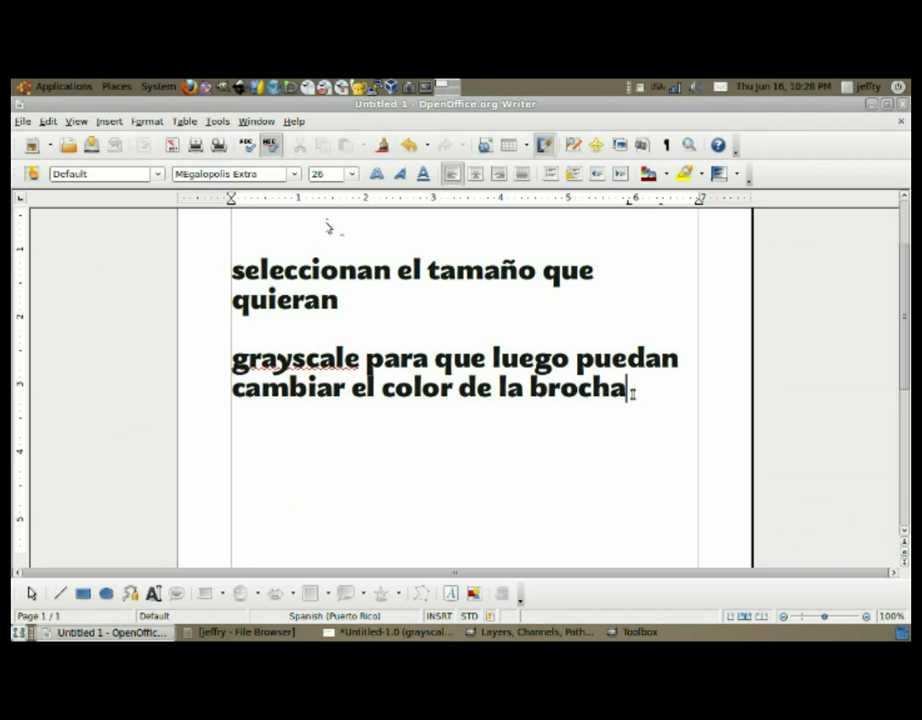
- Add the line 'esta va a ser la brocha' to the Writer notes
{"action": "key", "text": "Return"}
{"action": "type", "text": "esta"}
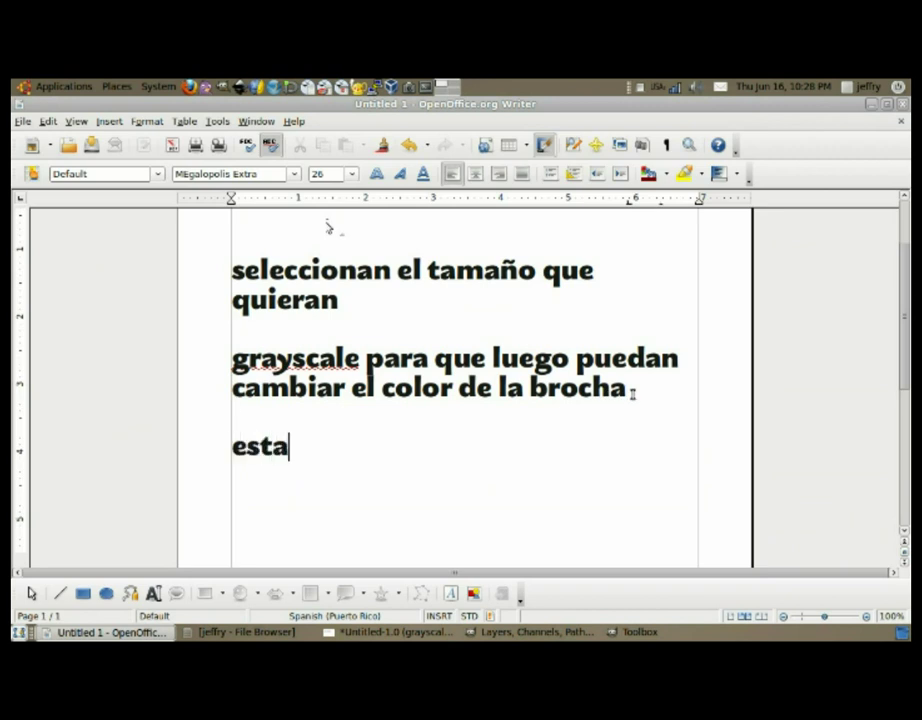
{"action": "type", "text": " va a s"}
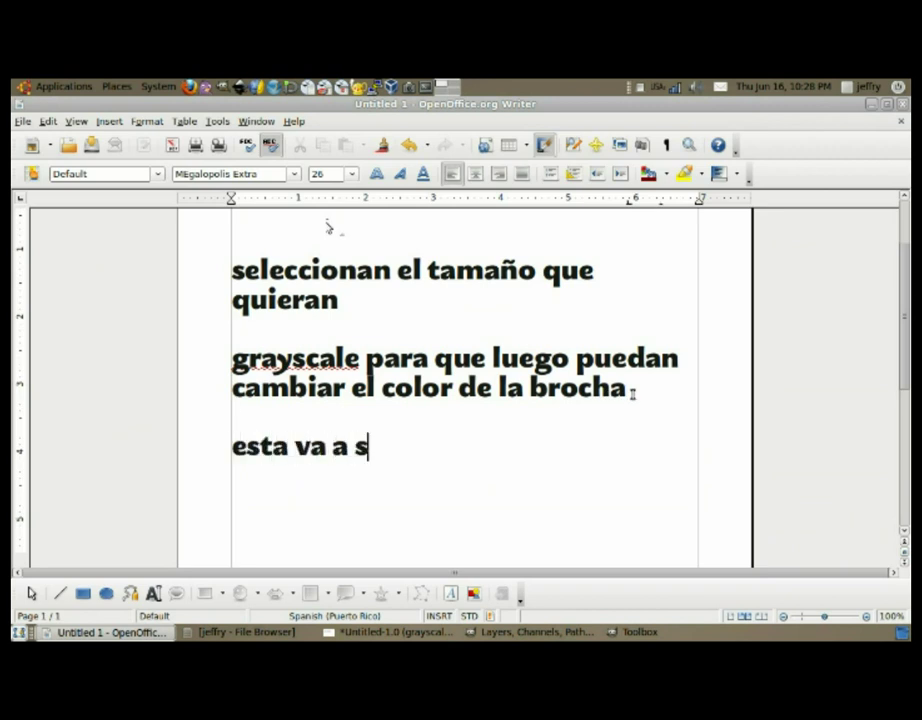
{"action": "type", "text": "er la r"}
{"action": "key", "text": "BackSpace"}
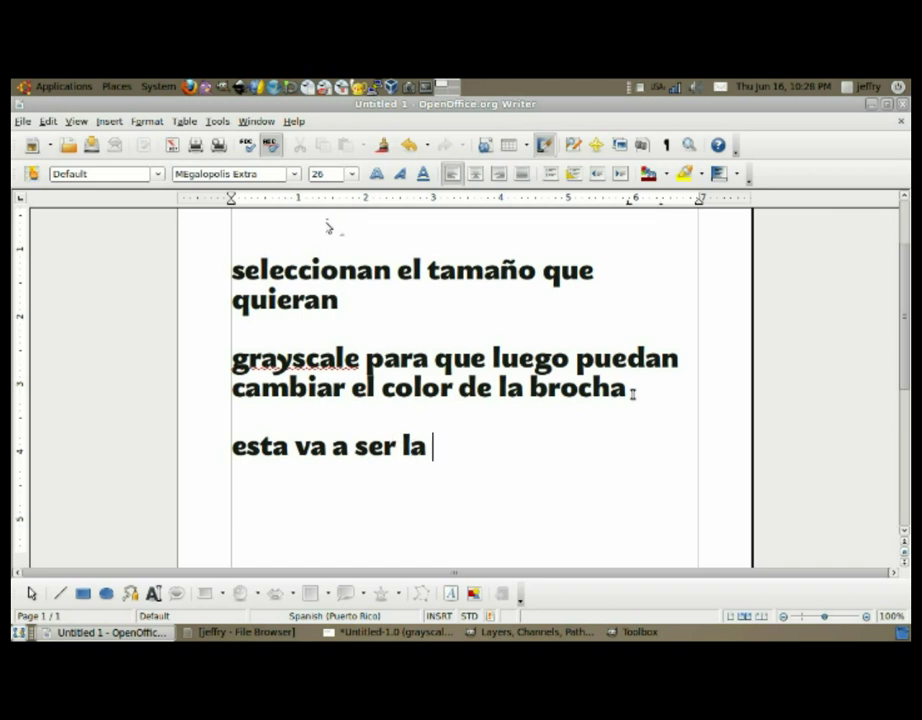
{"action": "type", "text": "brocha"}
{"action": "key", "text": "Return"}
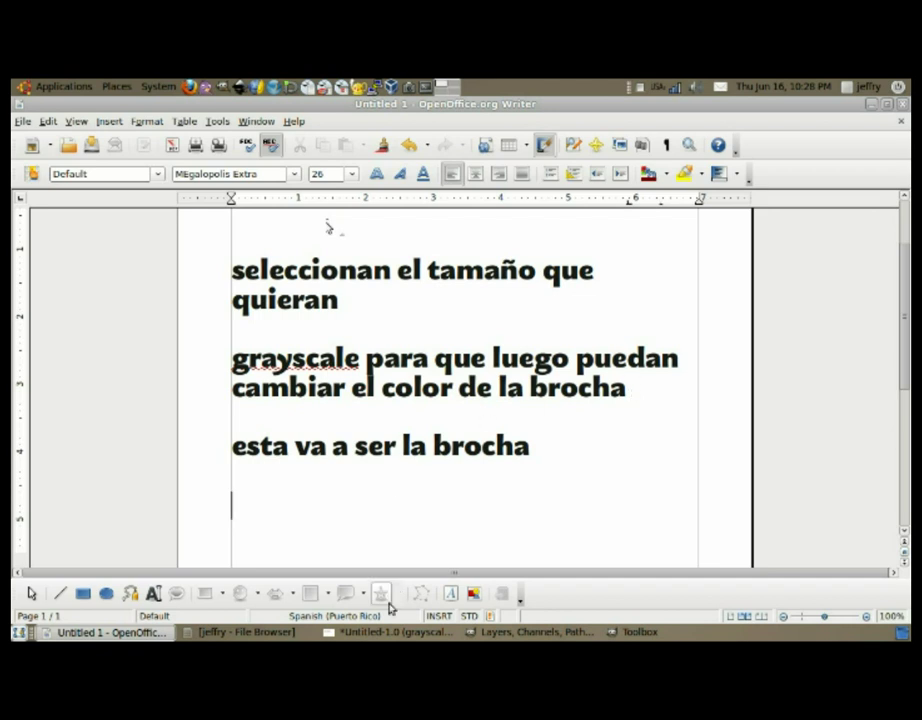
{"action": "left_click", "coordinate": [393, 632]}
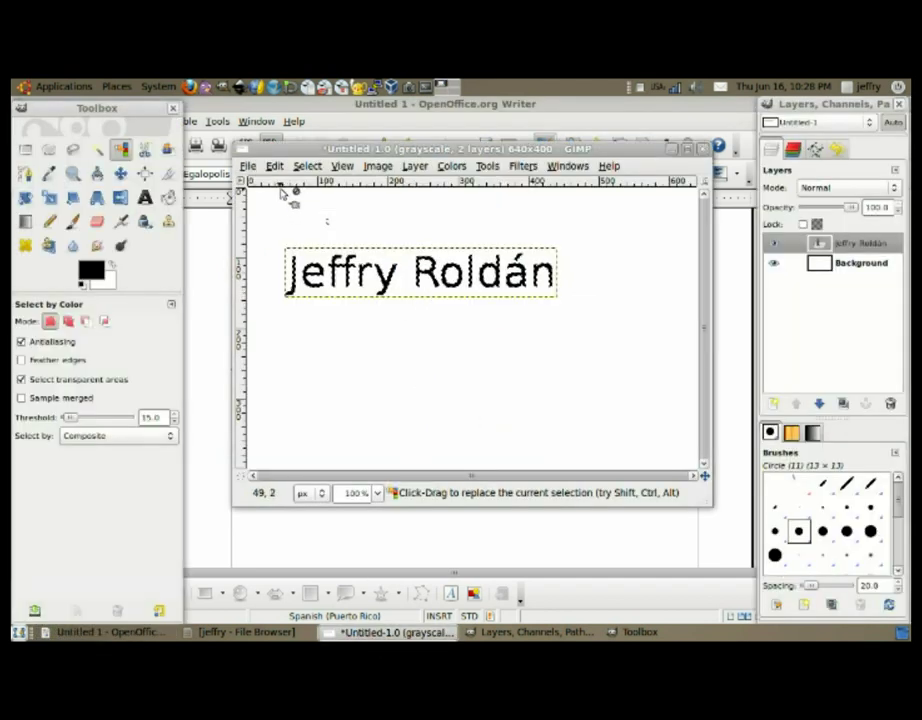
- Begin saving the image as 'Nombre' and scroll the file-type list to GIMP brush
{"action": "left_click", "coordinate": [247, 167]}
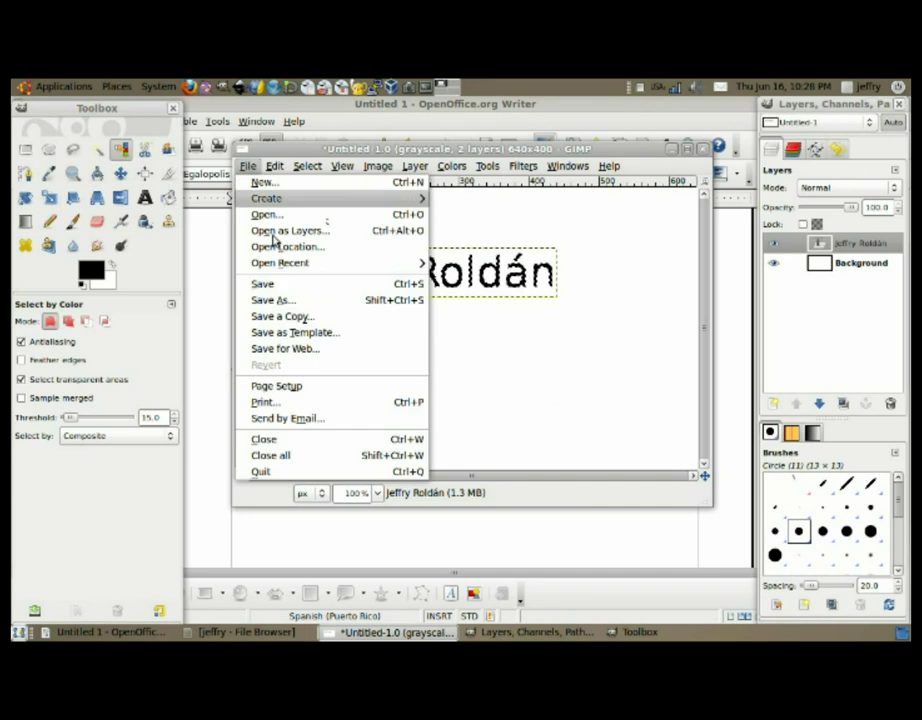
{"action": "left_click", "coordinate": [288, 303]}
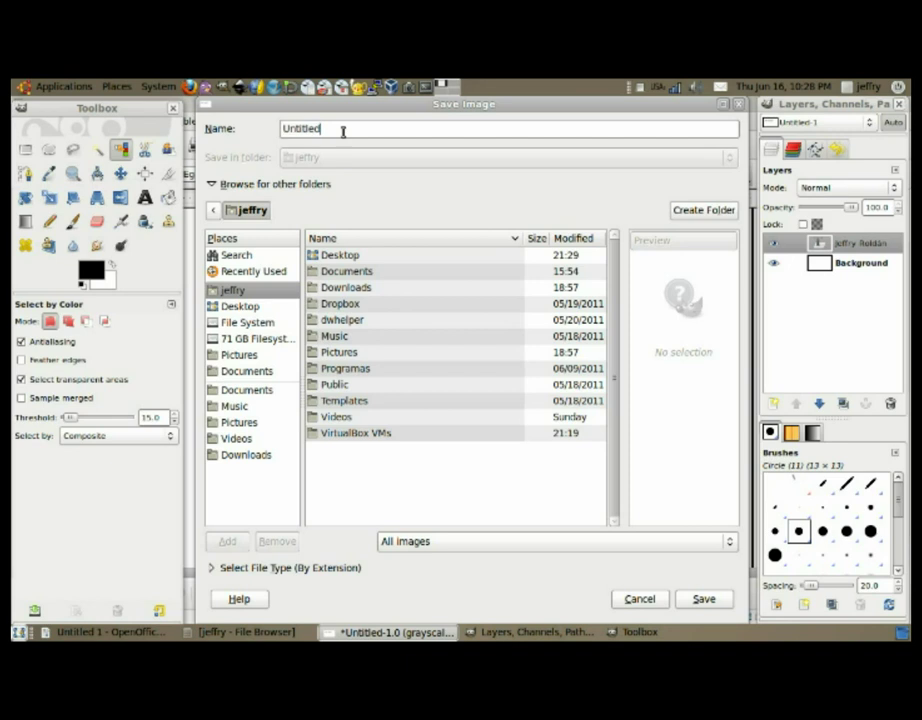
{"action": "left_click_drag", "start_coordinate": [343, 131], "coordinate": [277, 129]}
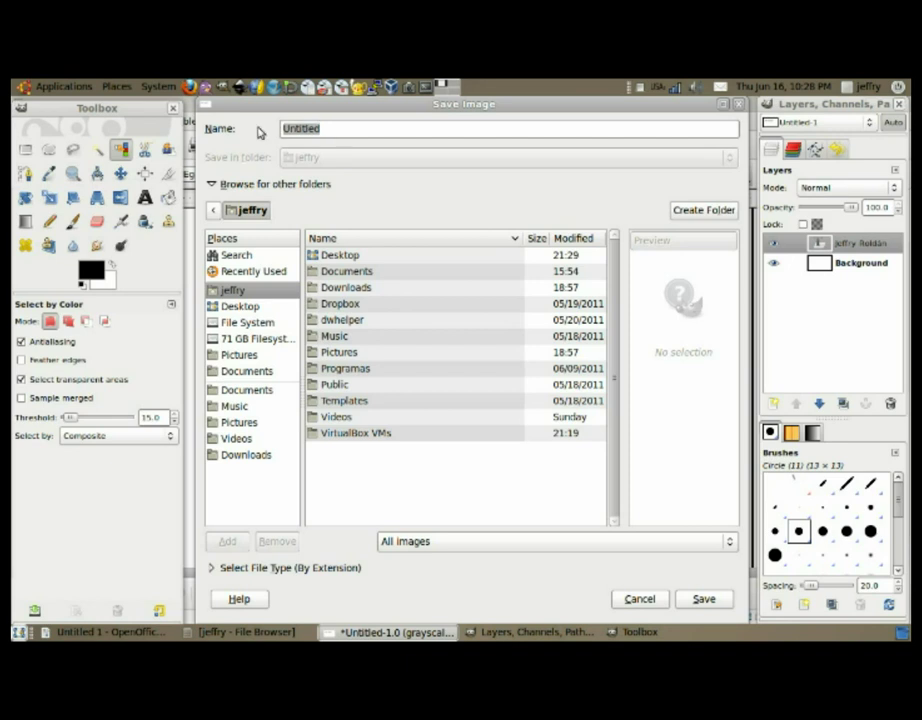
{"action": "type", "text": "Nombre"}
{"action": "left_click", "coordinate": [266, 568]}
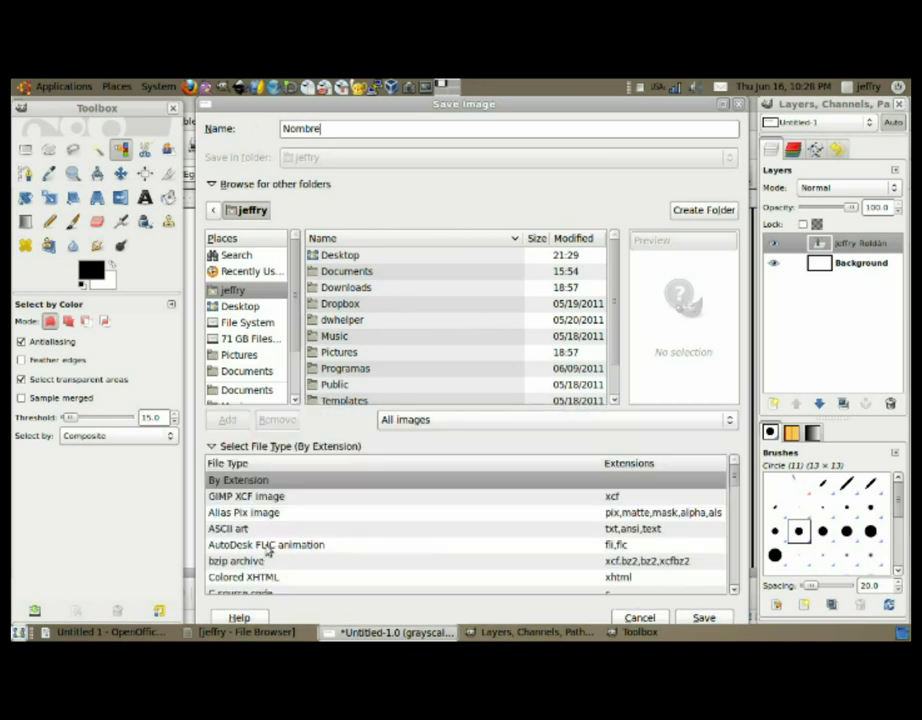
{"action": "scroll", "coordinate": [272, 530], "scroll_direction": "down", "scroll_amount": 1}
{"action": "scroll", "coordinate": [274, 519], "scroll_direction": "down", "scroll_amount": 1}
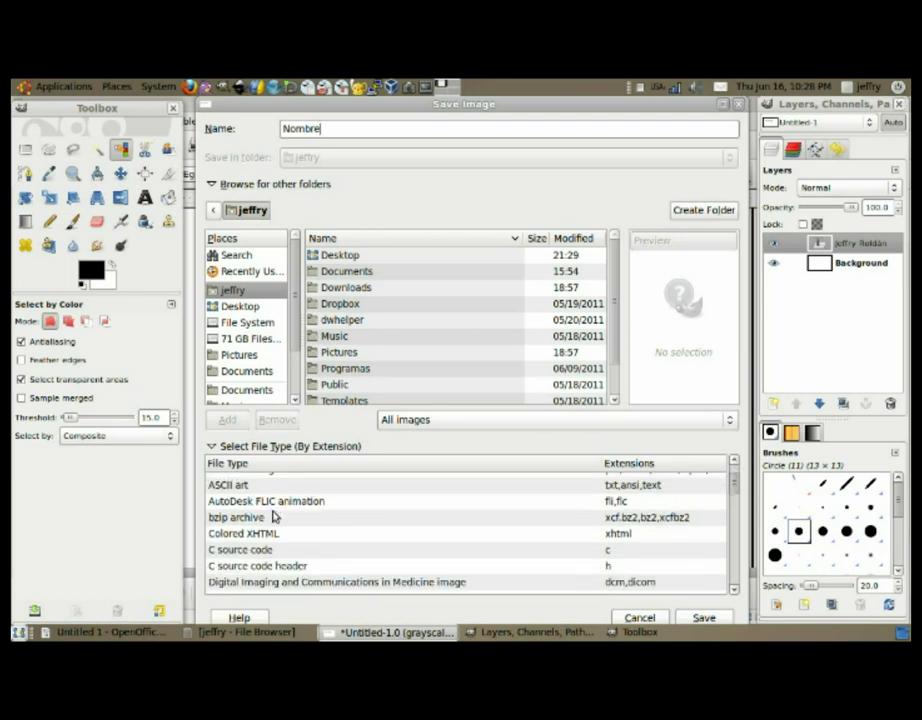
{"action": "scroll", "coordinate": [275, 517], "scroll_direction": "down", "scroll_amount": 2}
{"action": "scroll", "coordinate": [272, 524], "scroll_direction": "down", "scroll_amount": 1}
{"action": "scroll", "coordinate": [220, 520], "scroll_direction": "down", "scroll_amount": 2}
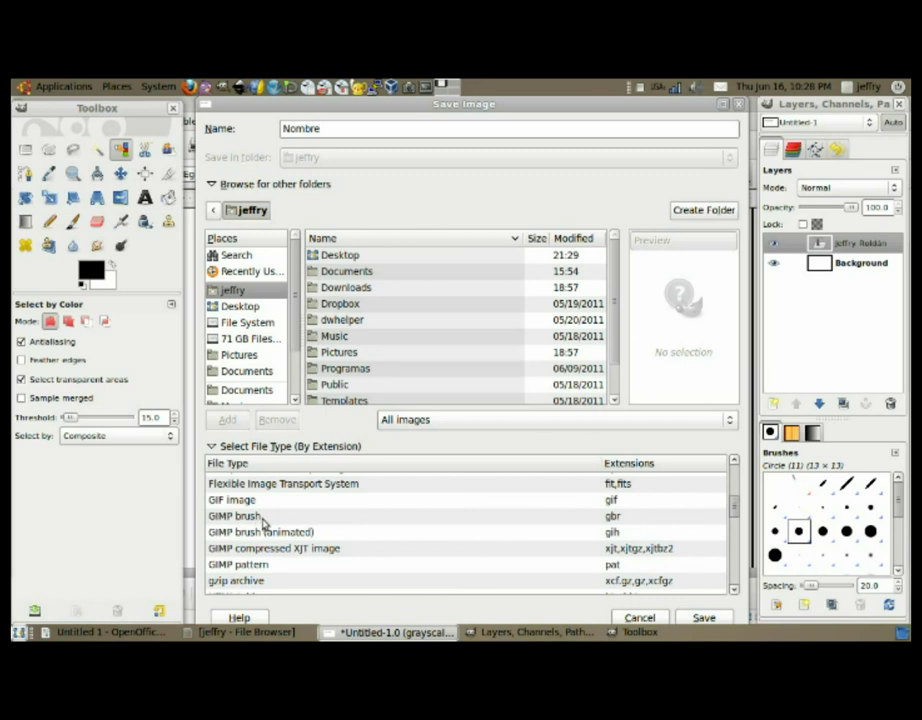
- Save the flattened image as the brush Nombre.gbr with default spacing, then close GIMP
{"action": "left_click", "coordinate": [271, 518]}
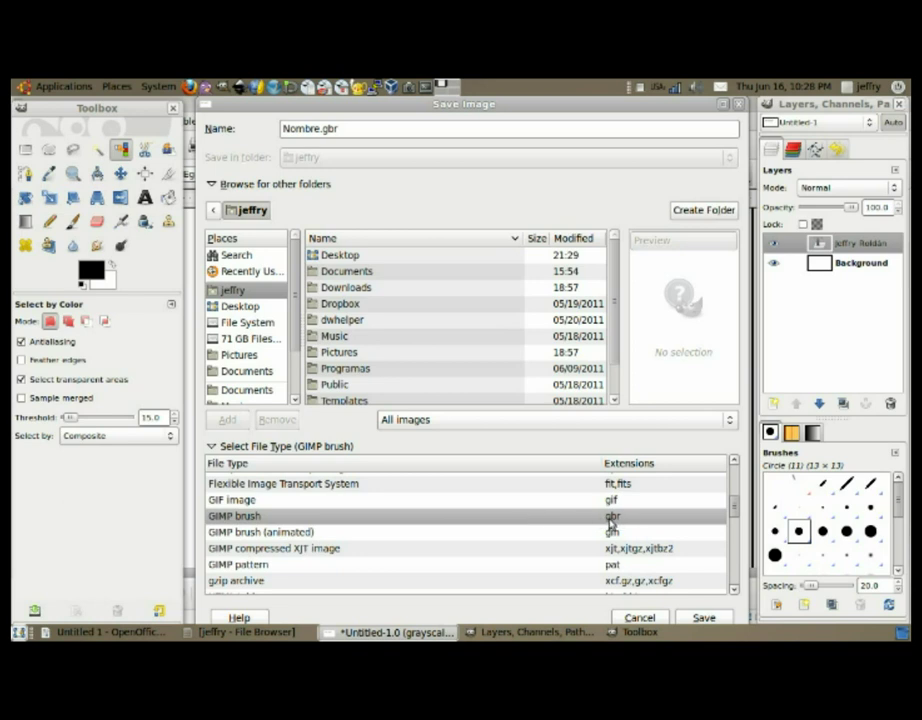
{"action": "left_click", "coordinate": [700, 618]}
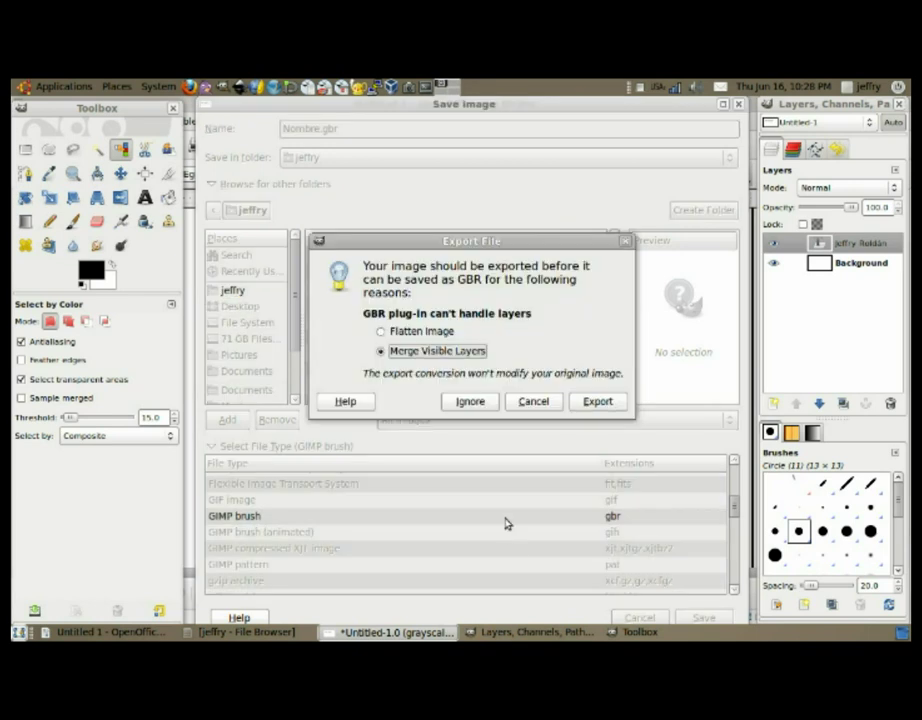
{"action": "left_click", "coordinate": [418, 331]}
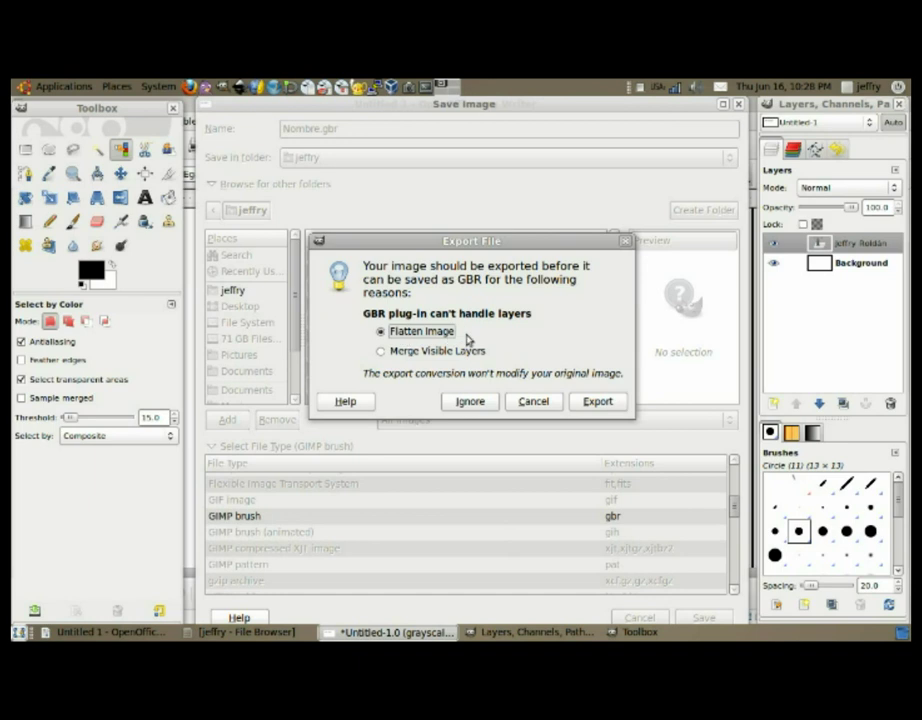
{"action": "left_click", "coordinate": [597, 402]}
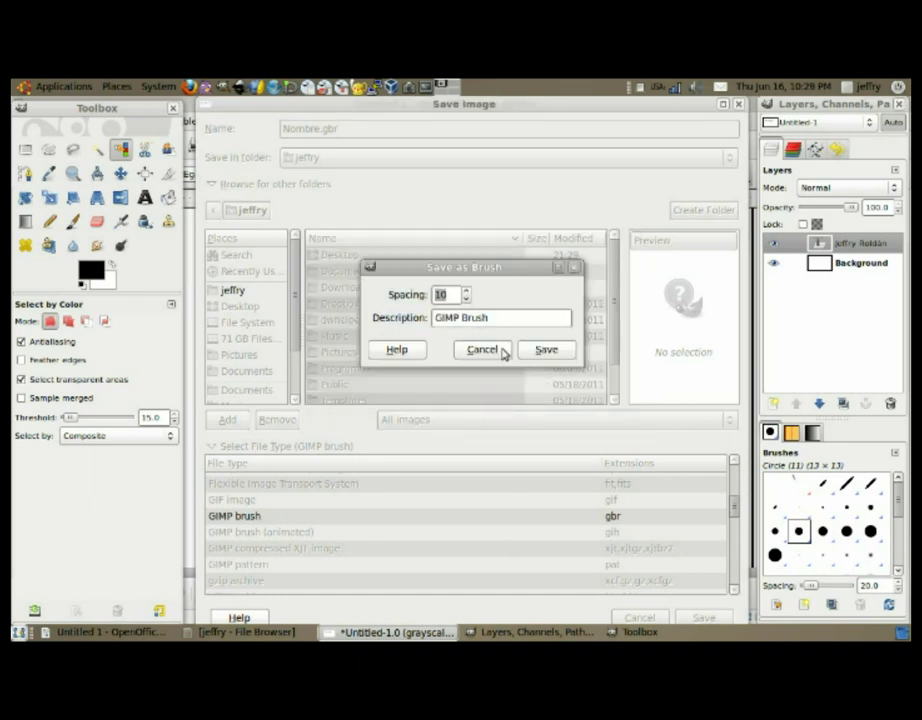
{"action": "left_click", "coordinate": [562, 352]}
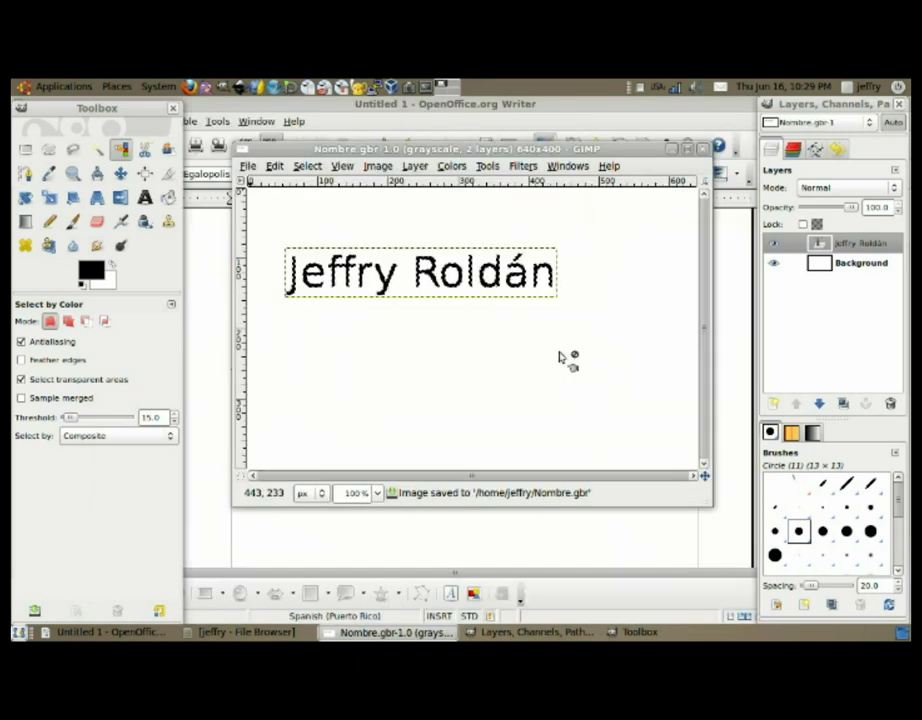
{"action": "left_click", "coordinate": [703, 149]}
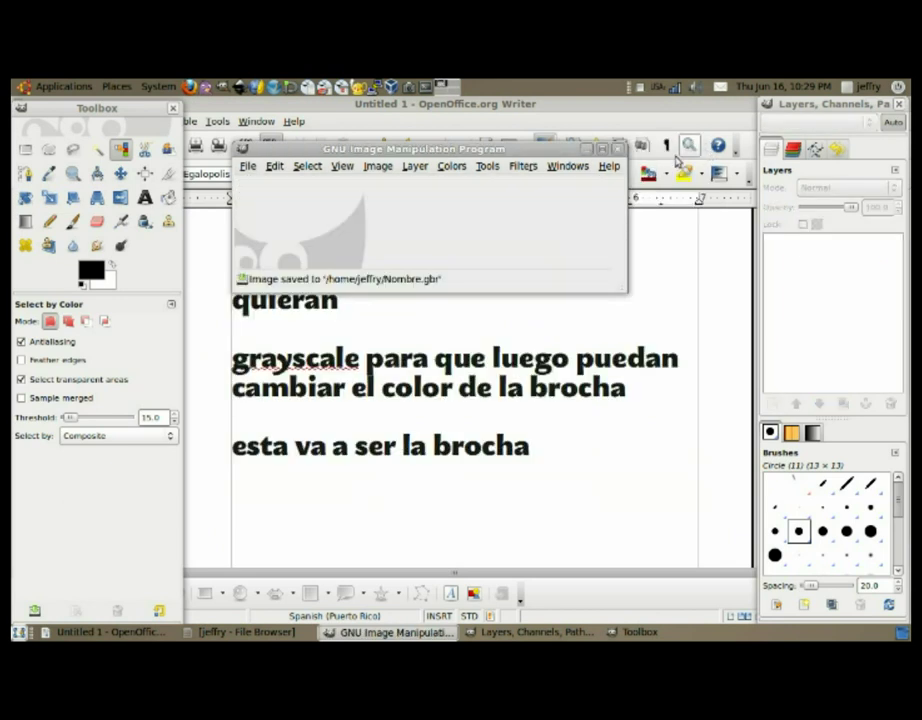
{"action": "left_click", "coordinate": [617, 150]}
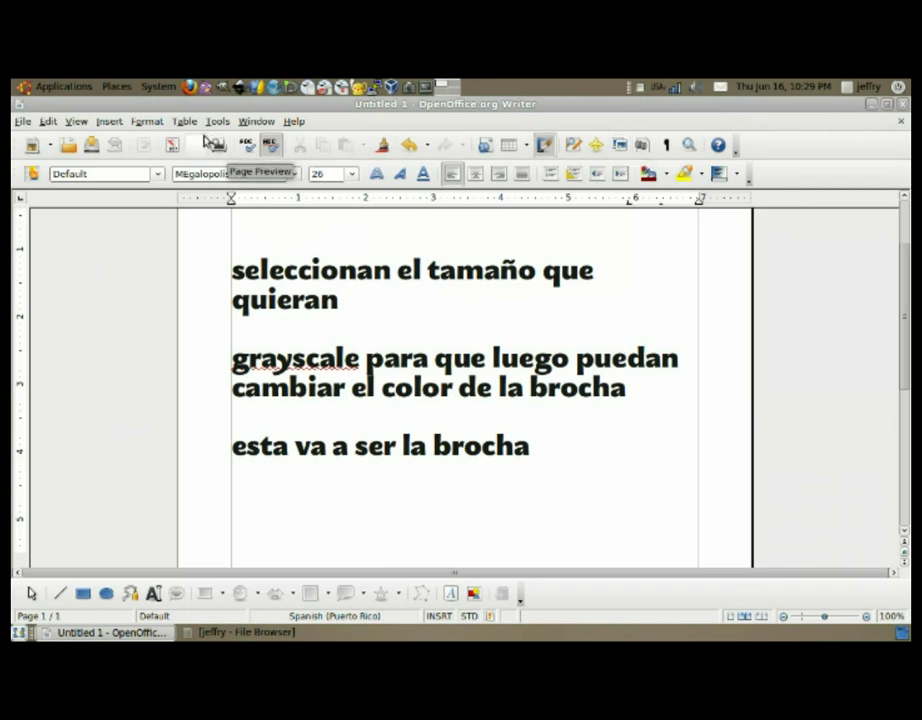
- Open the home folder to confirm Nombre.gbr is there, then return to Writer
{"action": "left_click", "coordinate": [125, 86]}
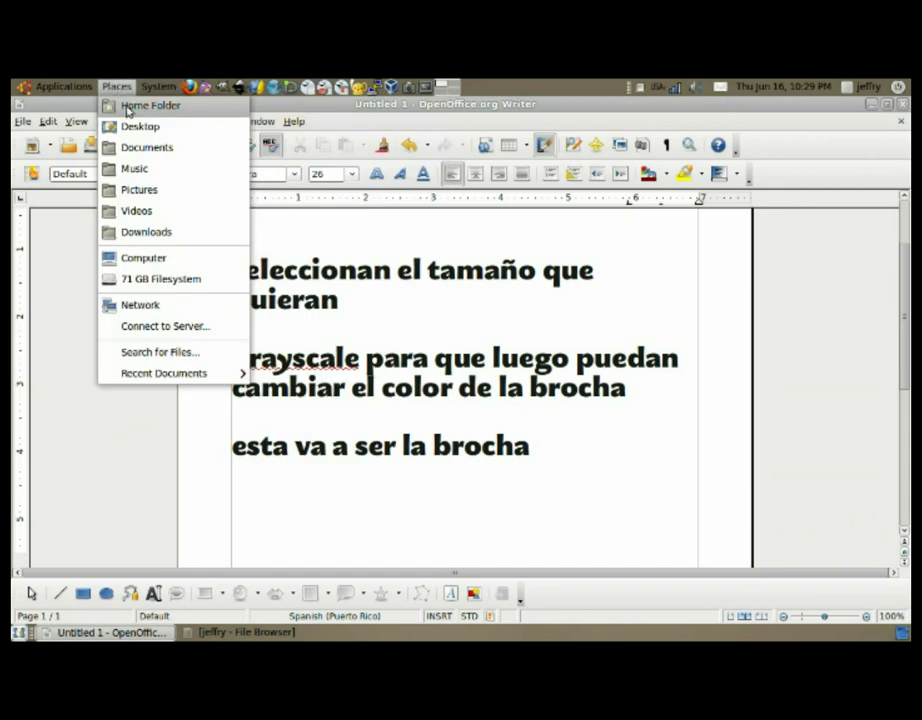
{"action": "left_click", "coordinate": [165, 107]}
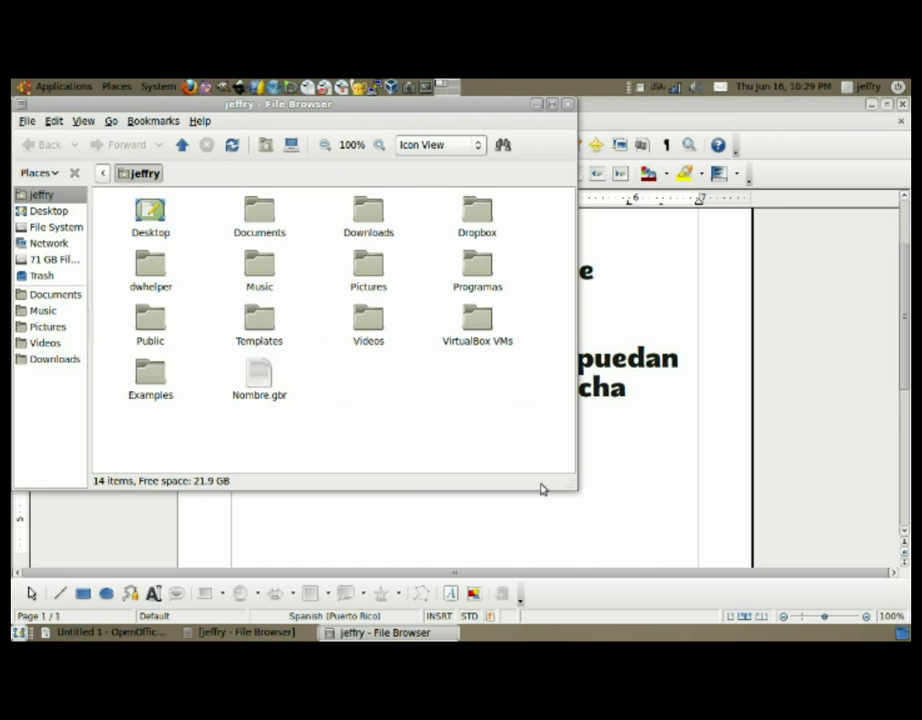
{"action": "left_click", "coordinate": [684, 490]}
- Write 'esta es nuestra brocha' and 'ahora hay que ponerla en la carpeta de brochas del gimp' in the notes
{"action": "type", "text": "esta es nus"}
{"action": "key", "text": "BackSpace"}
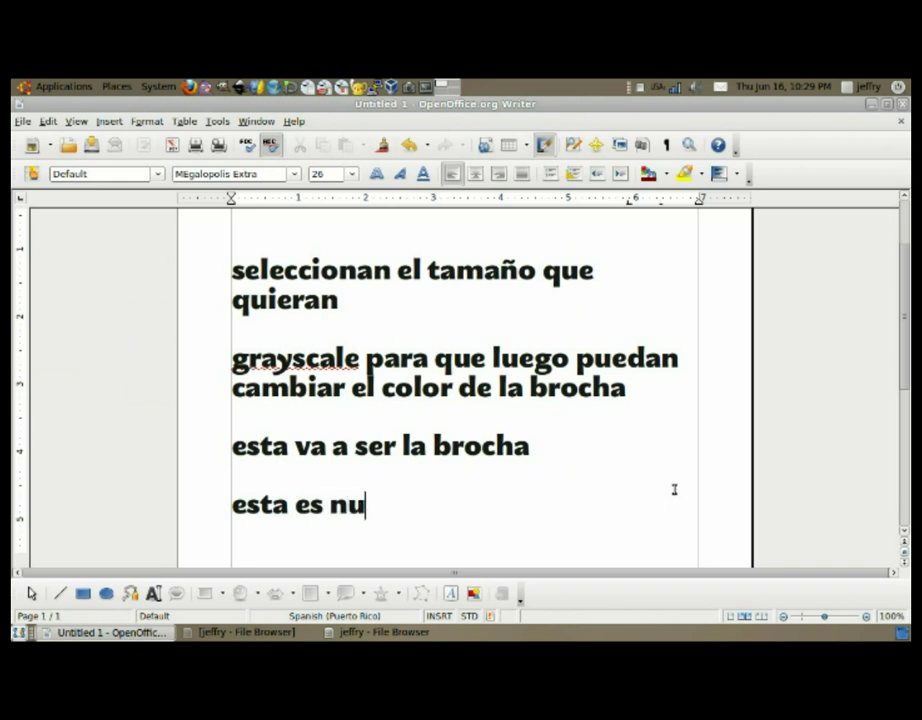
{"action": "type", "text": "estra brocha"}
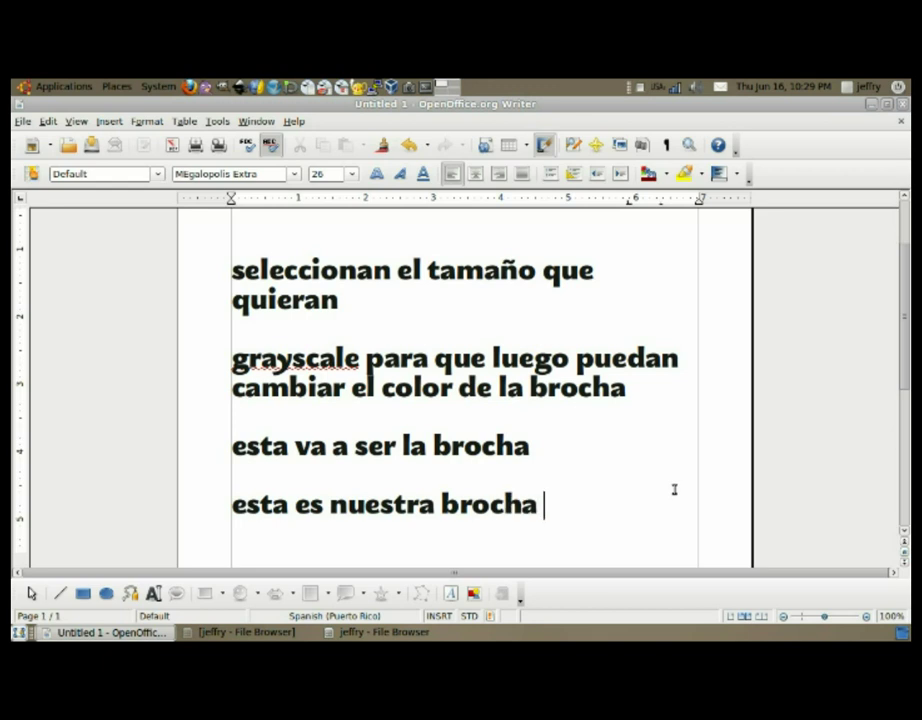
{"action": "key", "text": "Return"}
{"action": "key", "text": "Return"}
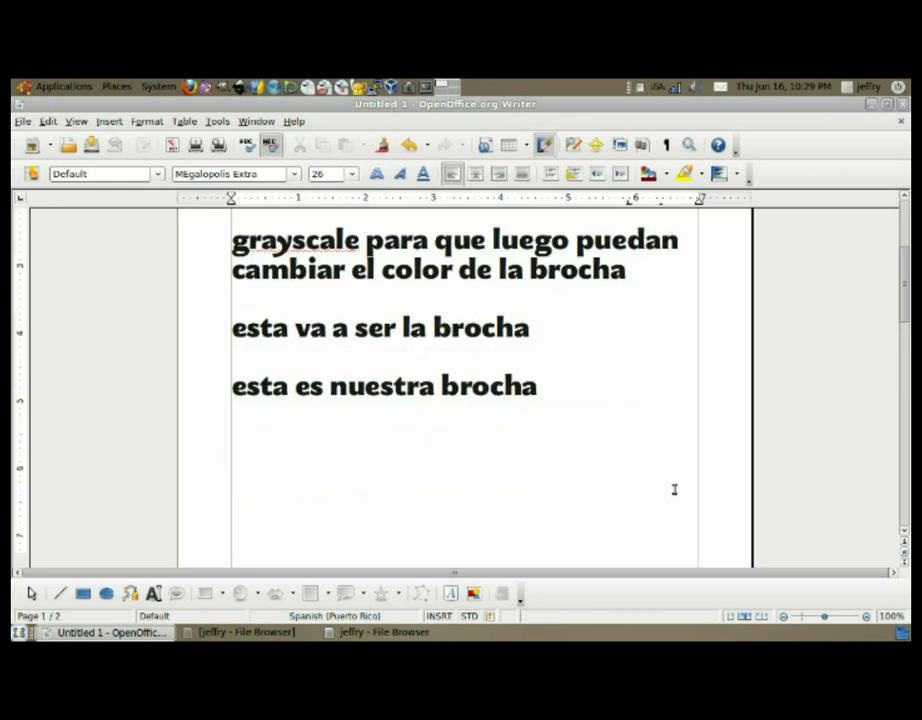
{"action": "type", "text": "ahora"}
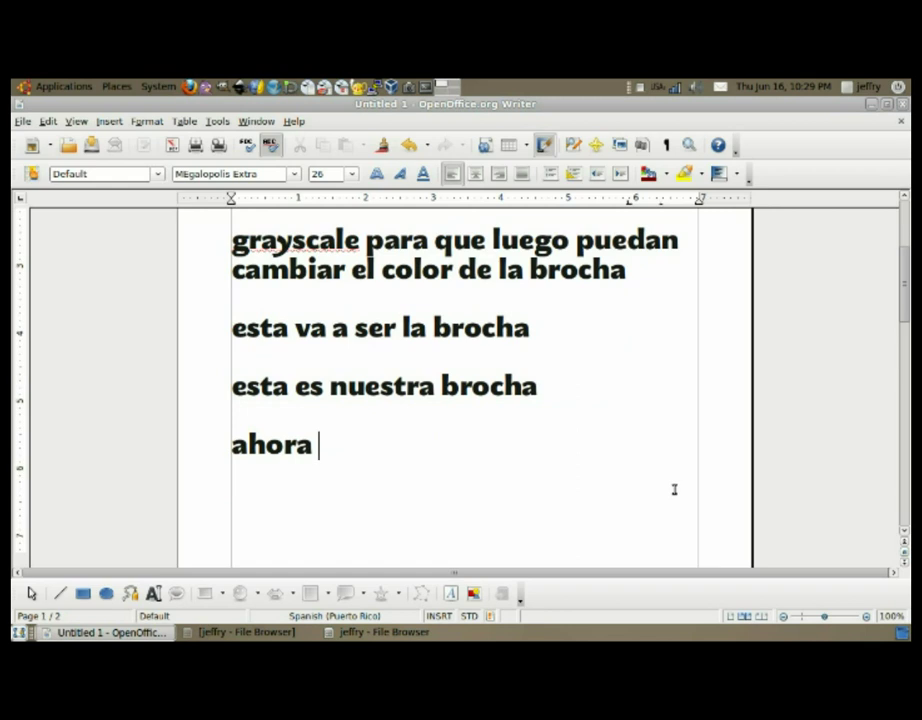
{"action": "type", "text": " hay q"}
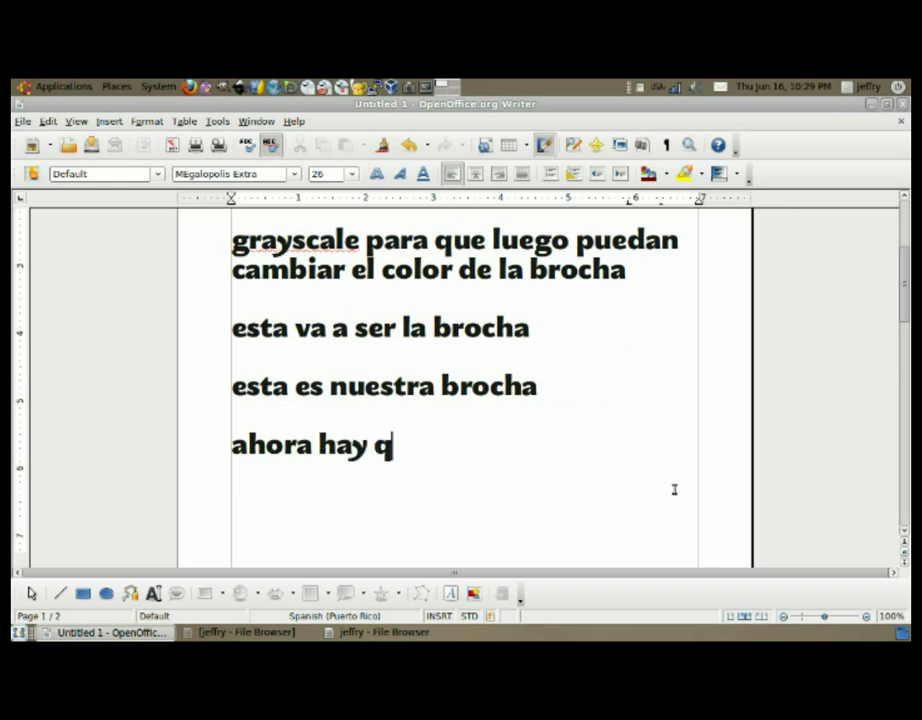
{"action": "type", "text": "ue po"}
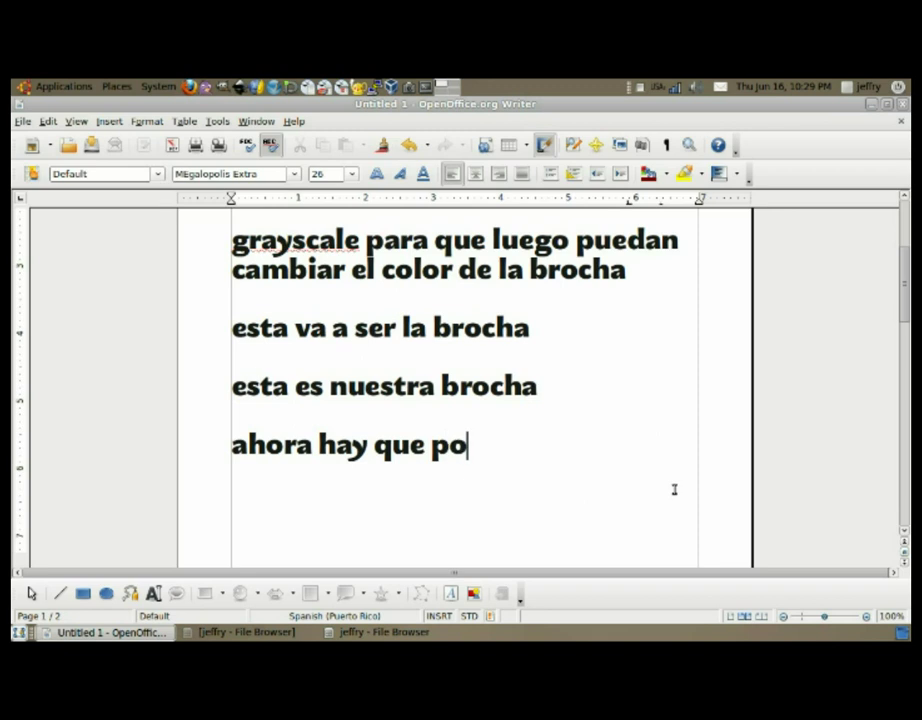
{"action": "type", "text": "nerla en l"}
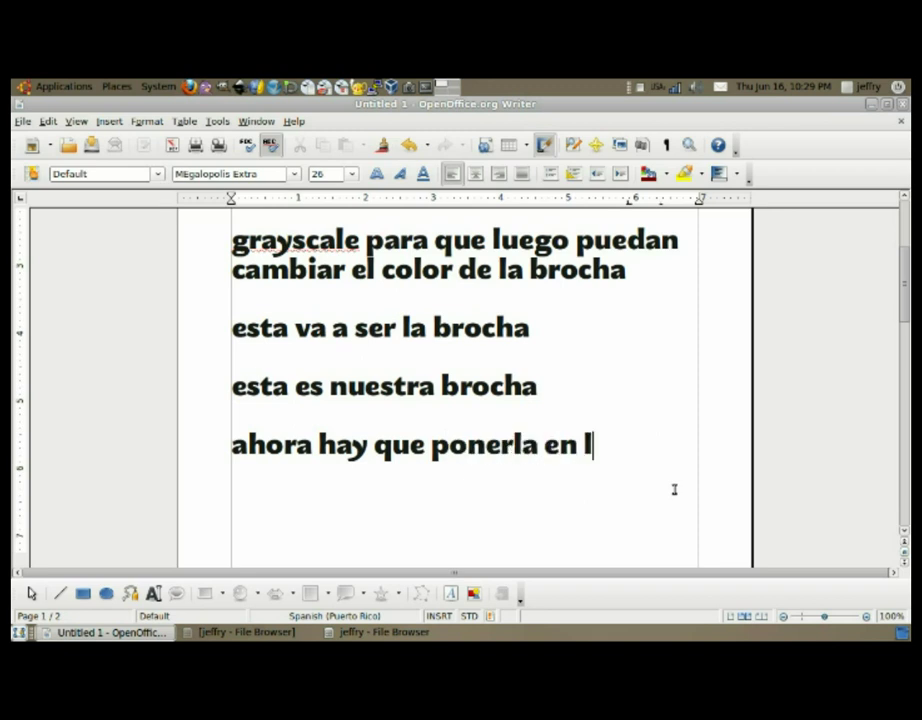
{"action": "type", "text": "a carpe"}
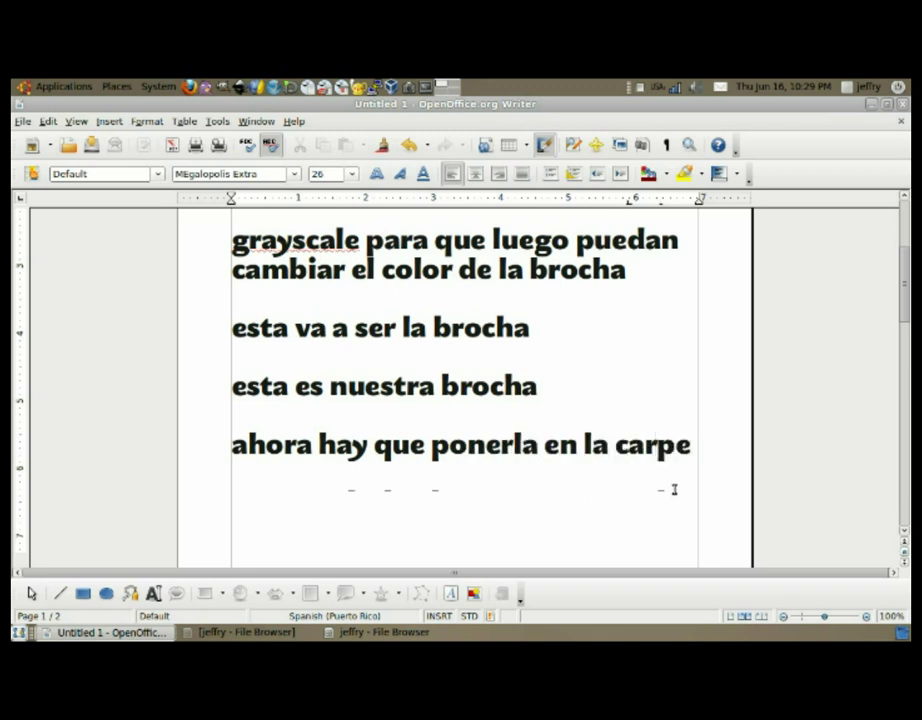
{"action": "type", "text": "ta de brochas del"}
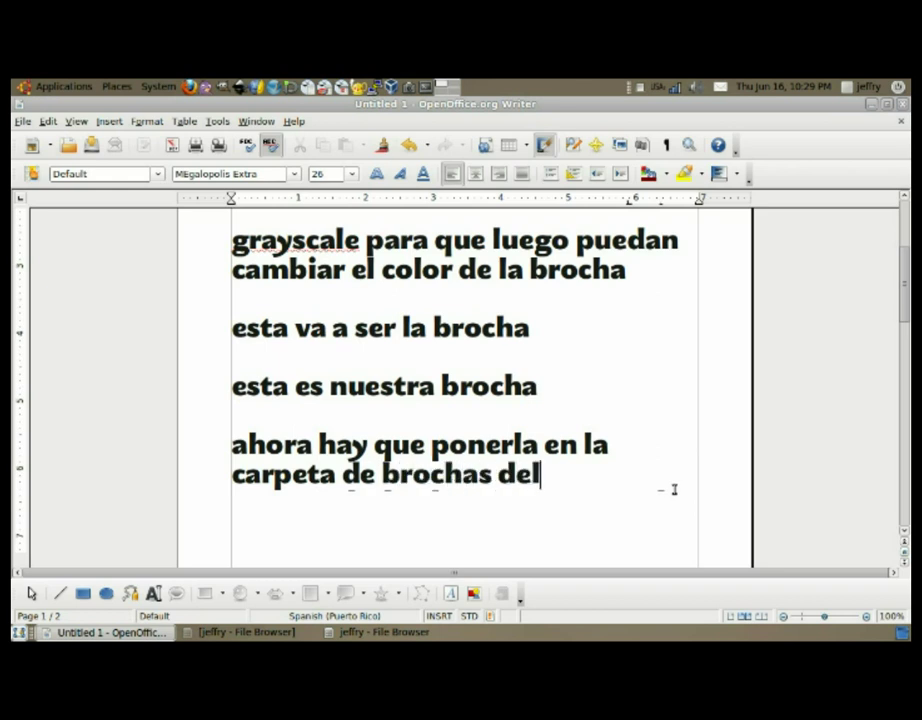
{"action": "type", "text": " gimp"}
{"action": "key", "text": "Return"}
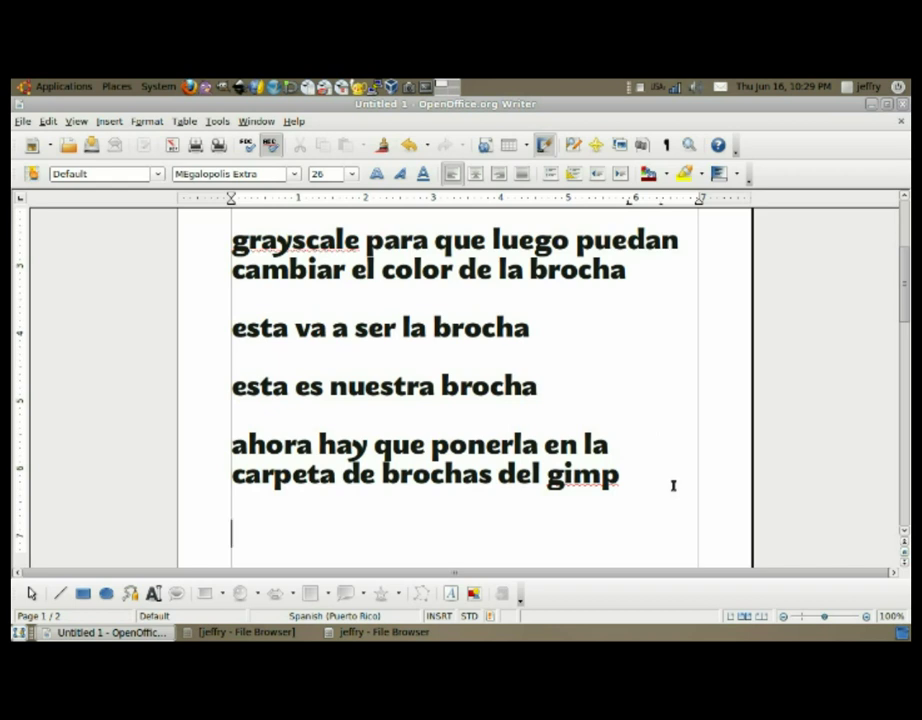
- Show hidden files in the home folder of the File Browser
{"action": "left_click", "coordinate": [385, 632]}
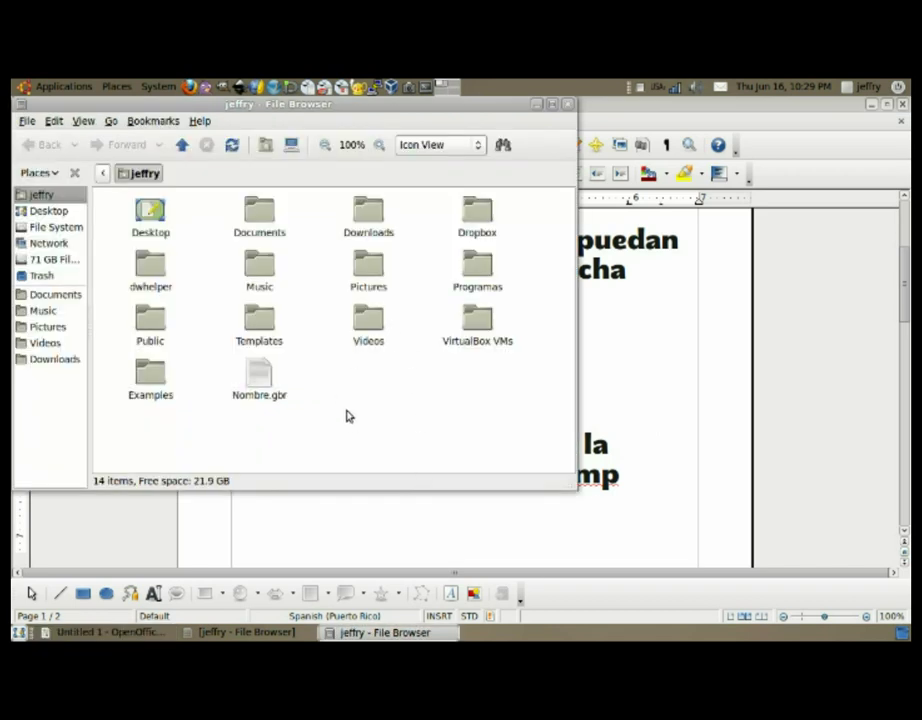
{"action": "left_click", "coordinate": [84, 121]}
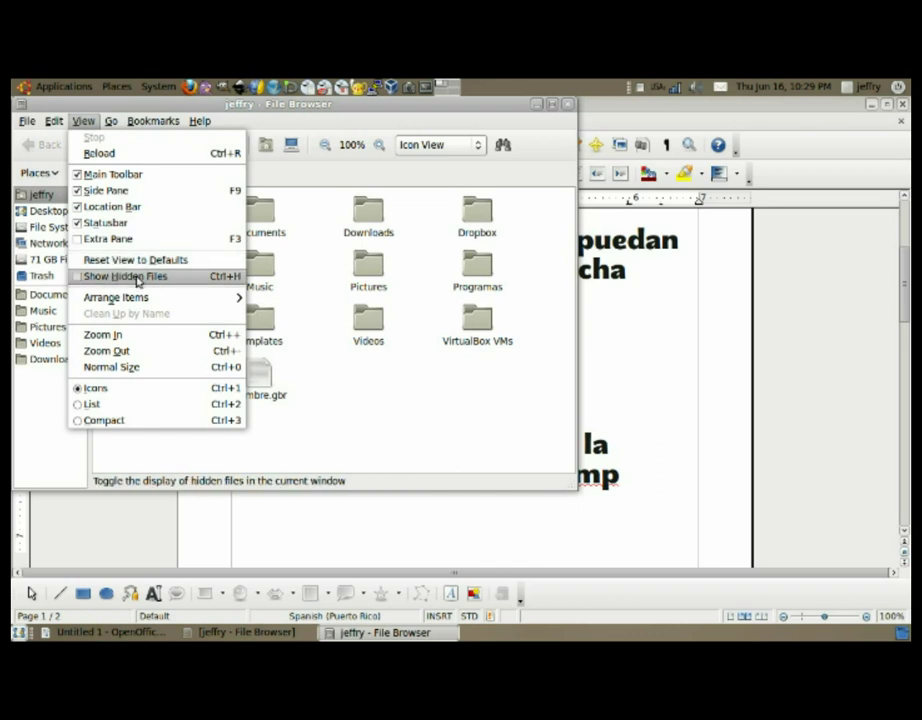
{"action": "left_click", "coordinate": [108, 277]}
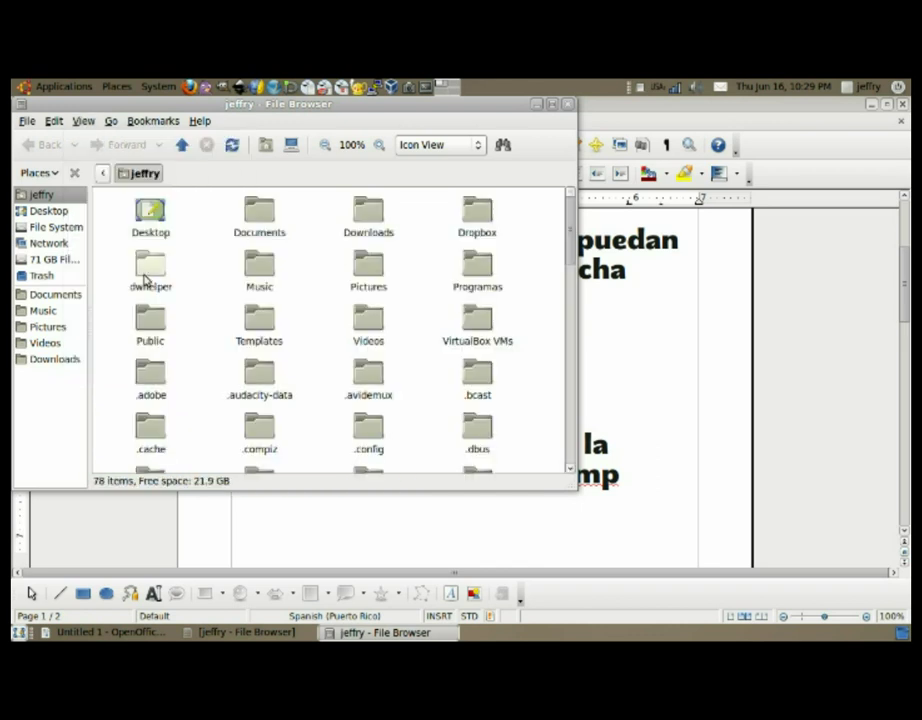
{"action": "scroll", "coordinate": [203, 278], "scroll_direction": "down", "scroll_amount": 1}
{"action": "scroll", "coordinate": [203, 278], "scroll_direction": "down", "scroll_amount": 1}
{"action": "scroll", "coordinate": [203, 278], "scroll_direction": "down", "scroll_amount": 5}
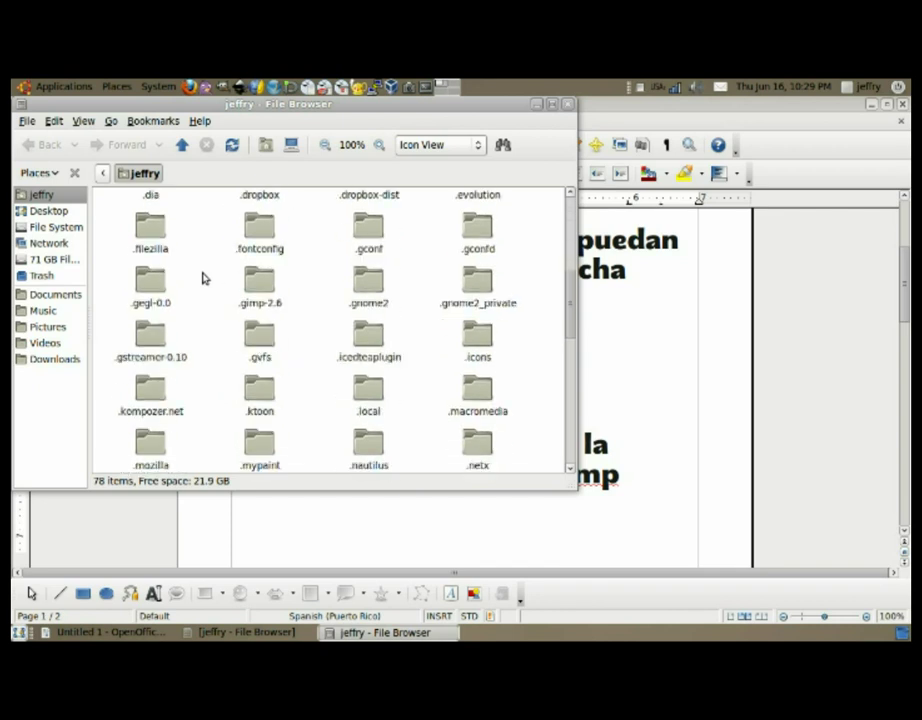
{"action": "scroll", "coordinate": [203, 278], "scroll_direction": "down", "scroll_amount": 3}
{"action": "scroll", "coordinate": [203, 278], "scroll_direction": "down", "scroll_amount": 3}
{"action": "scroll", "coordinate": [203, 278], "scroll_direction": "down", "scroll_amount": 3}
{"action": "scroll", "coordinate": [203, 278], "scroll_direction": "down", "scroll_amount": 1}
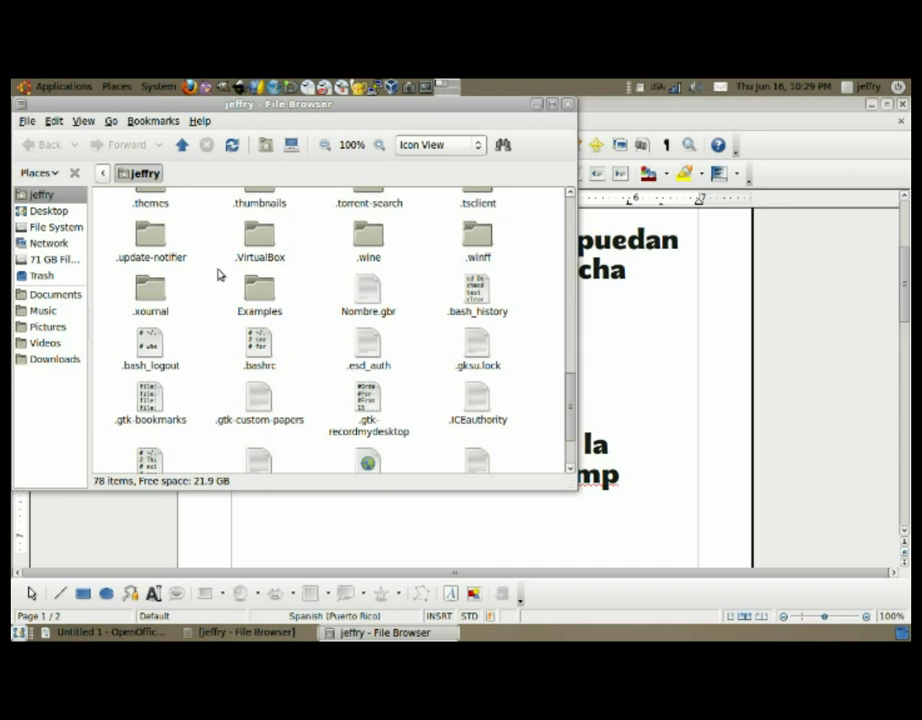
- Cut Nombre.gbr and jump to the hidden .gimp-2.6 folder
{"action": "right_click", "coordinate": [368, 293]}
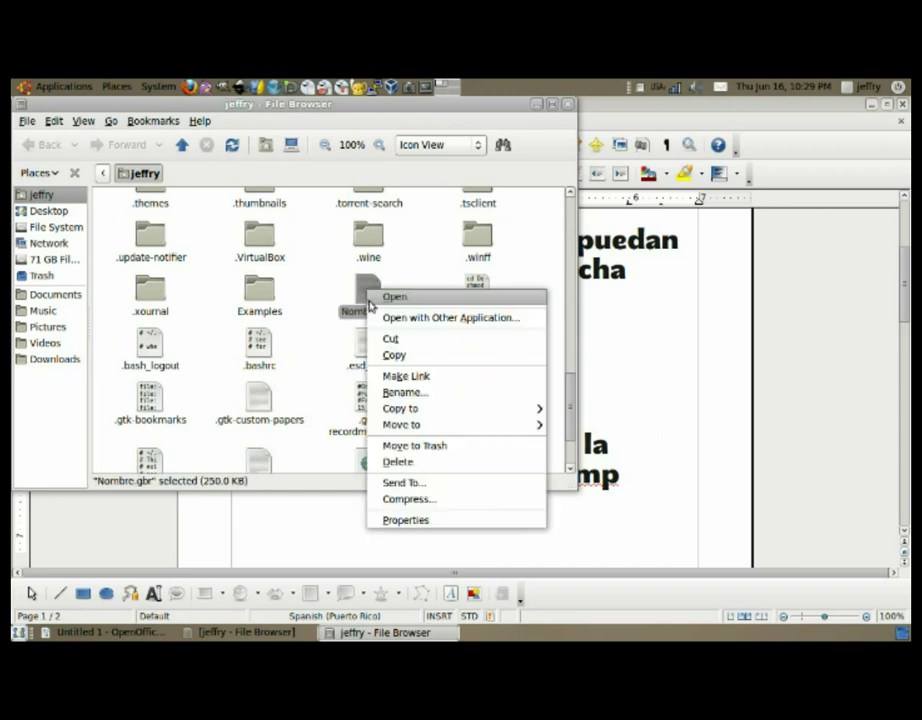
{"action": "left_click", "coordinate": [385, 337]}
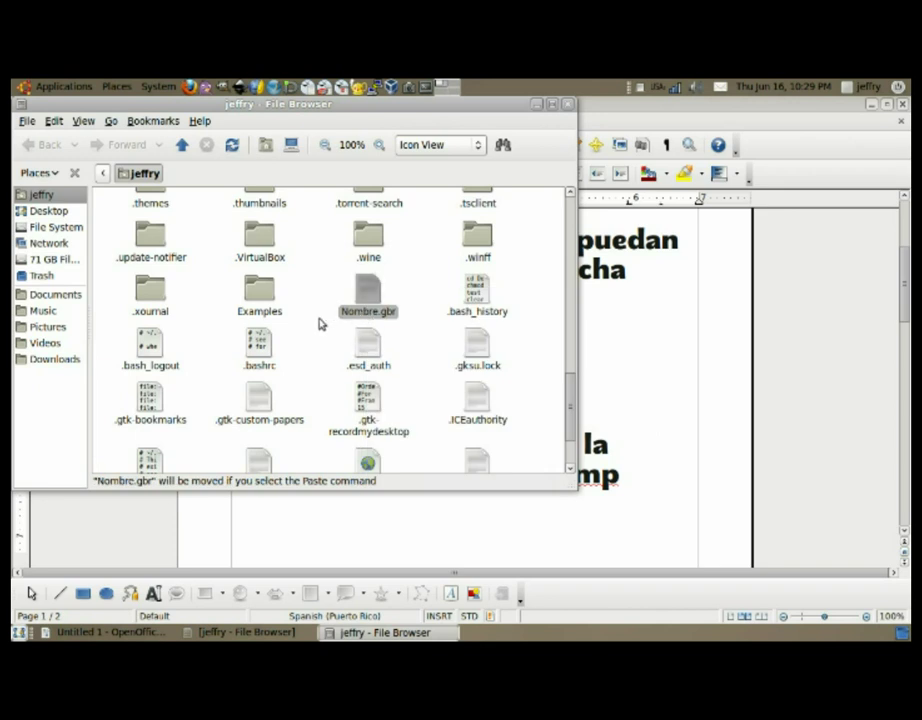
{"action": "key", "text": "Home"}
{"action": "type", "text": ".gi"}
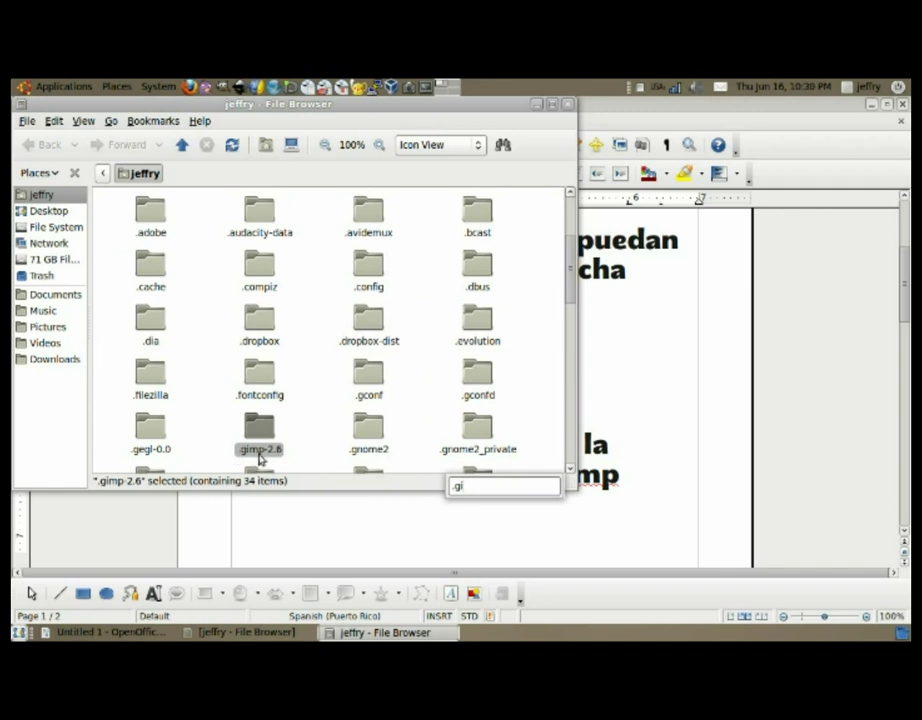
- Paste Nombre.gbr into .gimp-2.6/brushes beside stripes-1.gbr and sun-1.gbr
{"action": "double_click", "coordinate": [261, 448]}
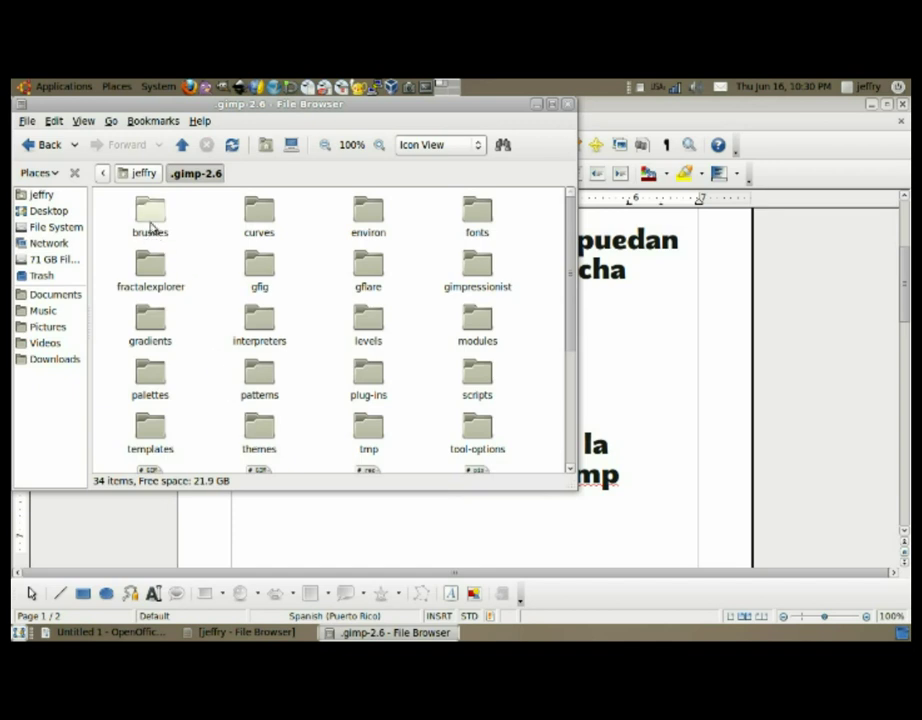
{"action": "double_click", "coordinate": [150, 212]}
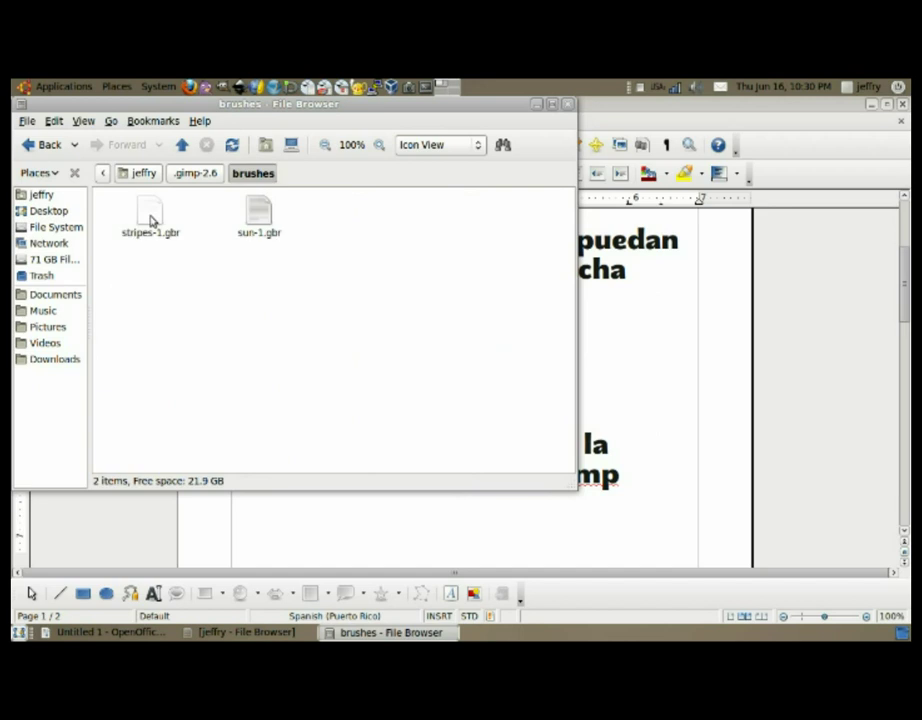
{"action": "right_click", "coordinate": [226, 354]}
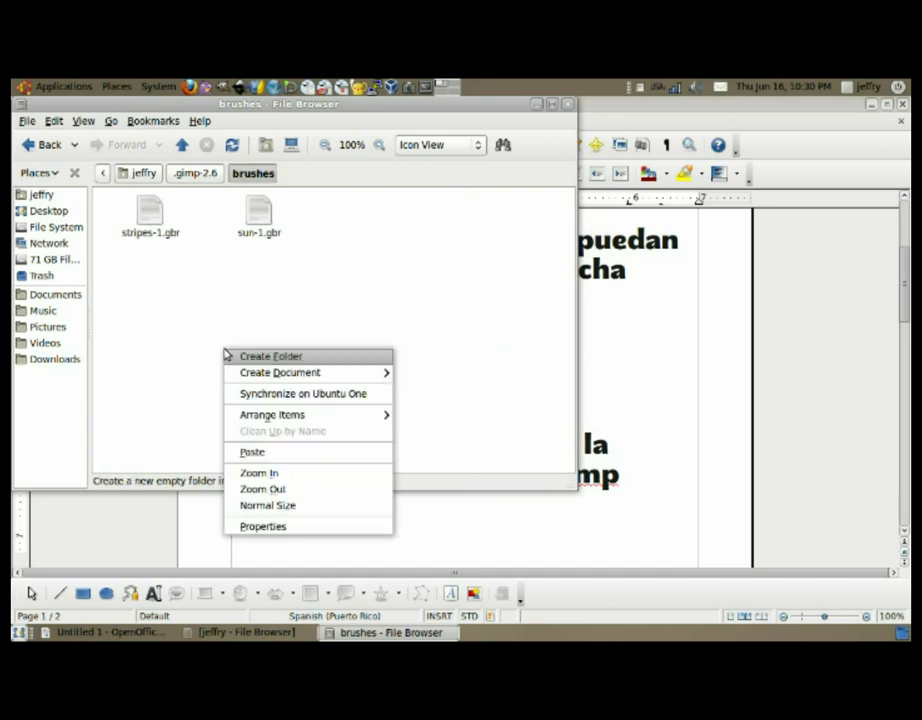
{"action": "left_click", "coordinate": [258, 452]}
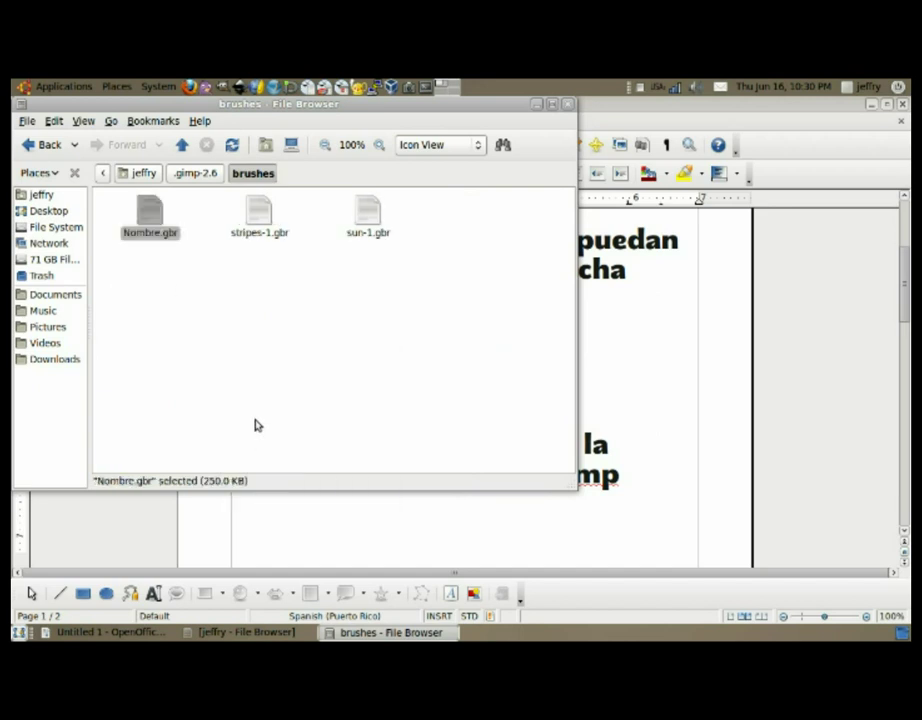
{"action": "left_click", "coordinate": [143, 255]}
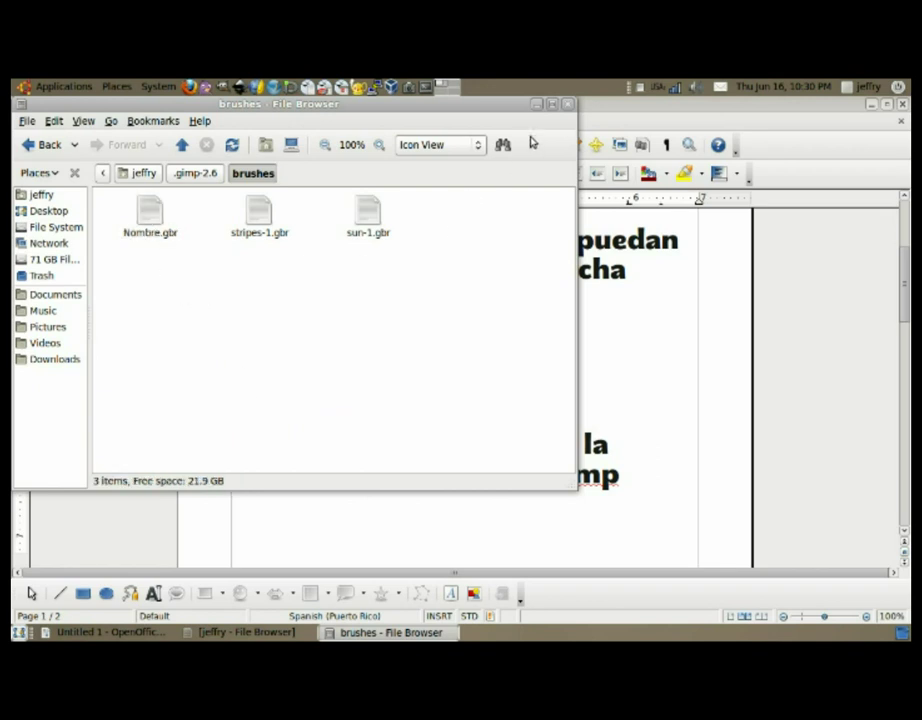
- Minimize the brushes folder window and launch GIMP from the top panel
{"action": "left_click", "coordinate": [536, 104]}
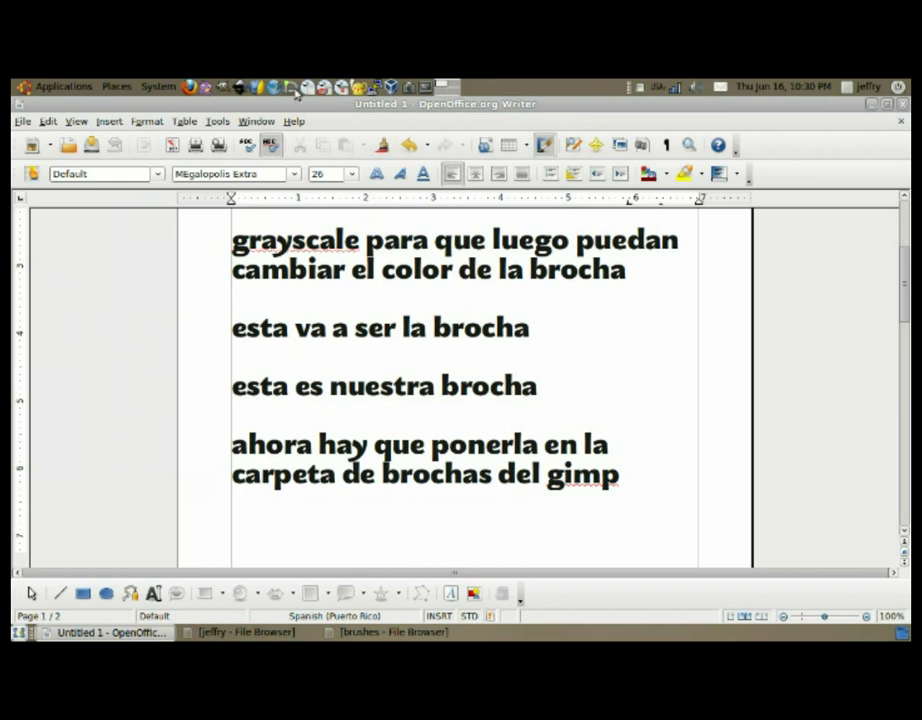
{"action": "left_click", "coordinate": [229, 89]}
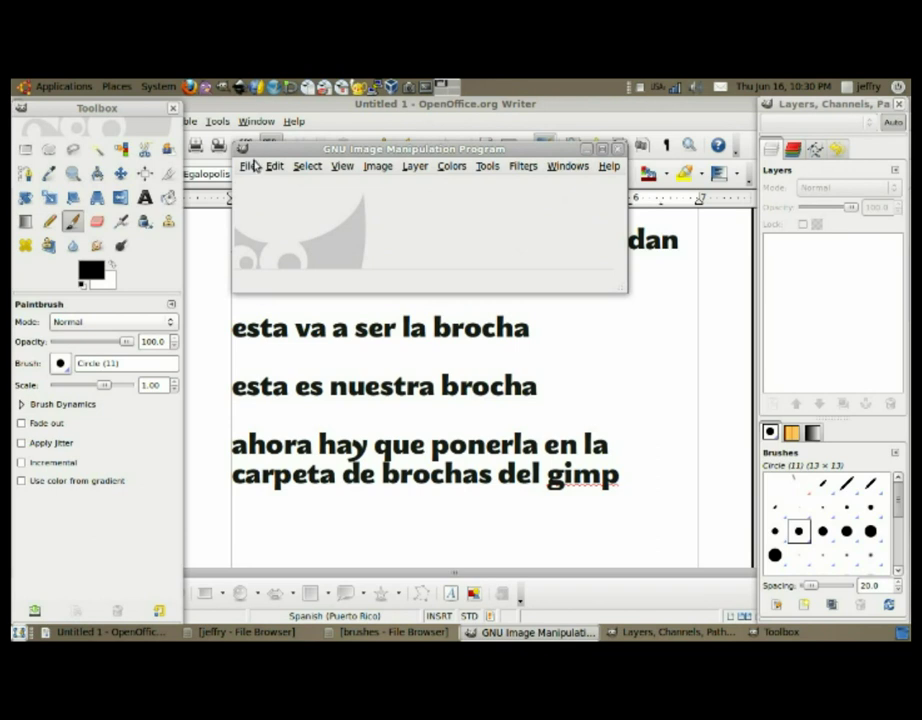
- Create a 640×400 image and stamp GIMP Brush#1 twice in black as 'Jeffry Roldán'
{"action": "left_click", "coordinate": [248, 166]}
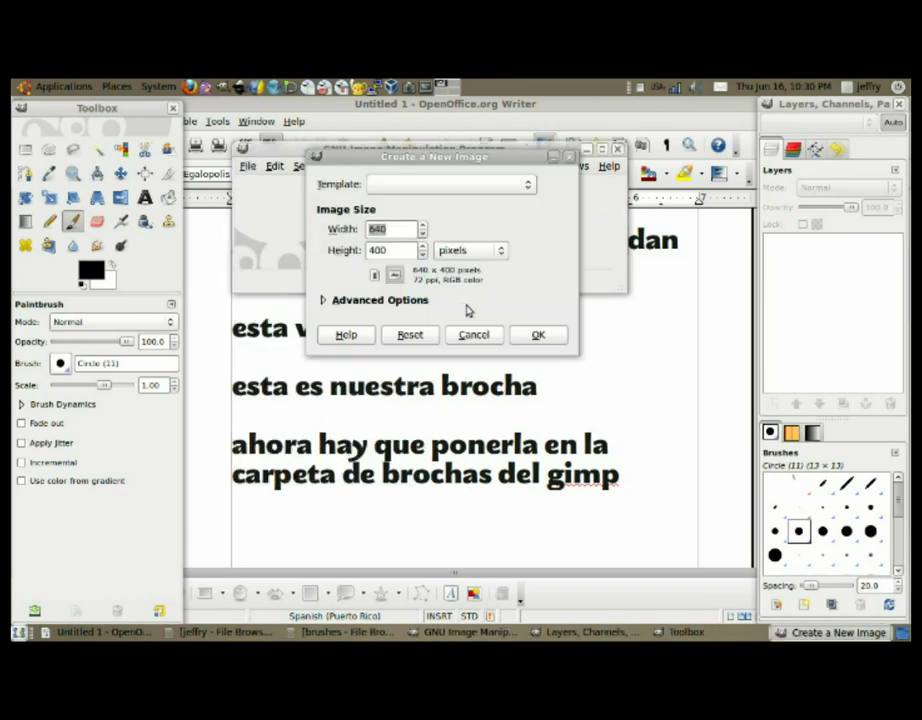
{"action": "left_click", "coordinate": [539, 336]}
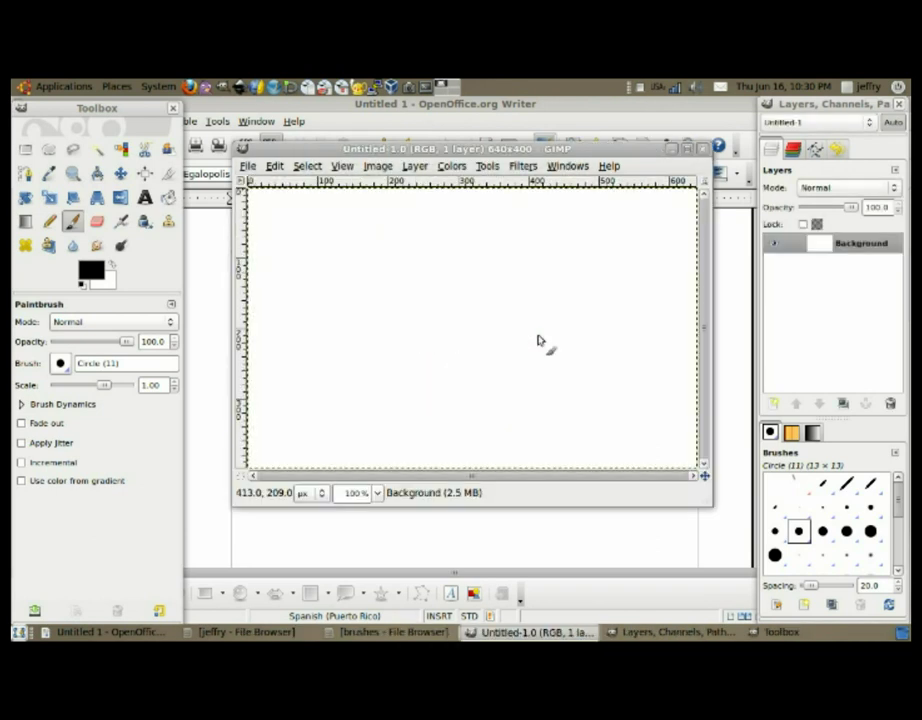
{"action": "left_click_drag", "start_coordinate": [899, 490], "coordinate": [898, 539]}
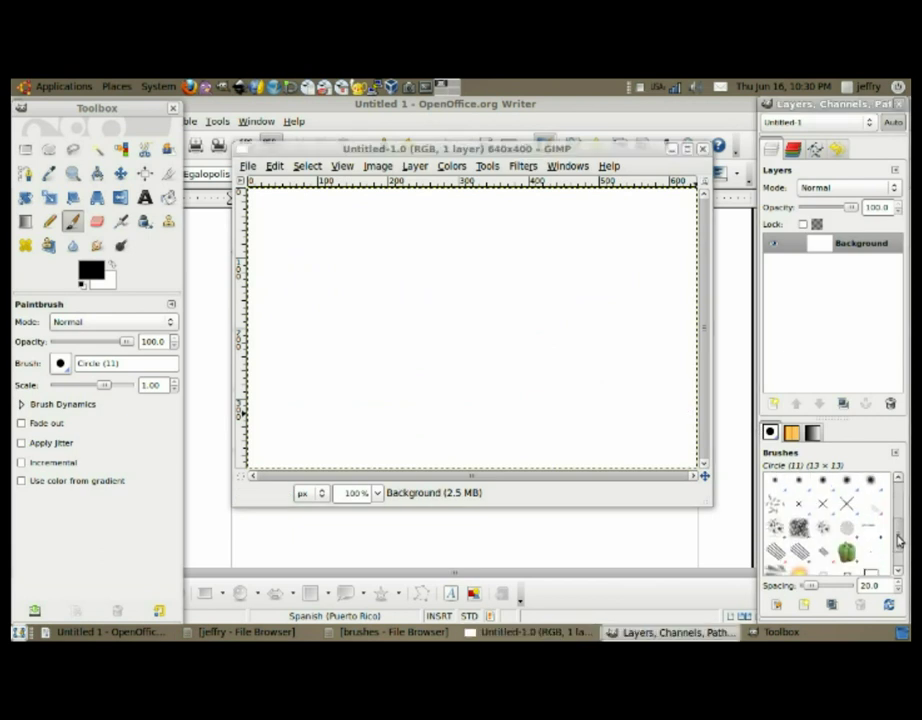
{"action": "left_click", "coordinate": [871, 521]}
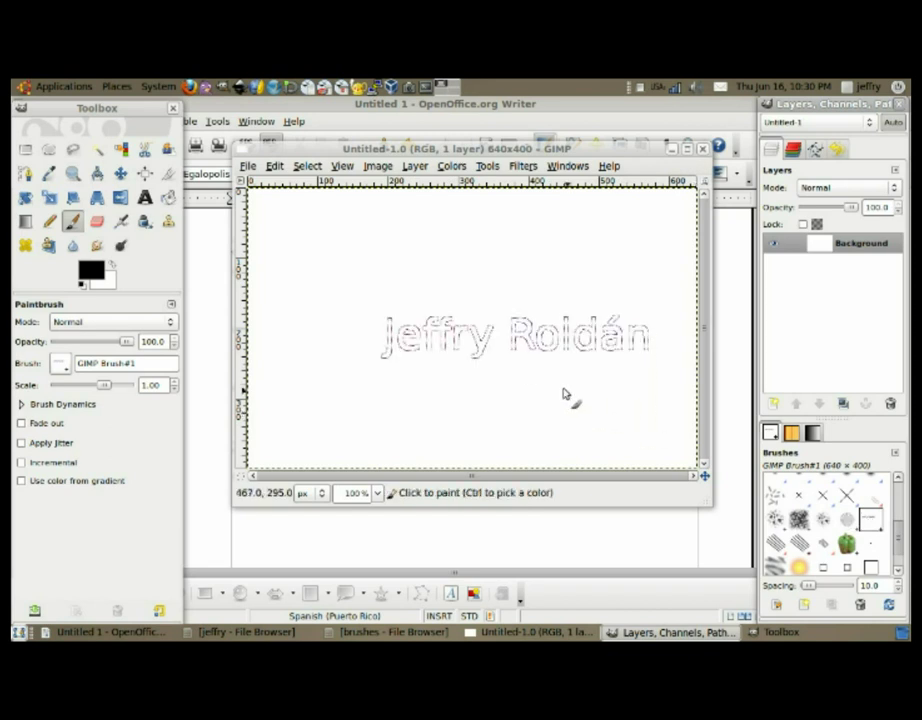
{"action": "left_click", "coordinate": [505, 365]}
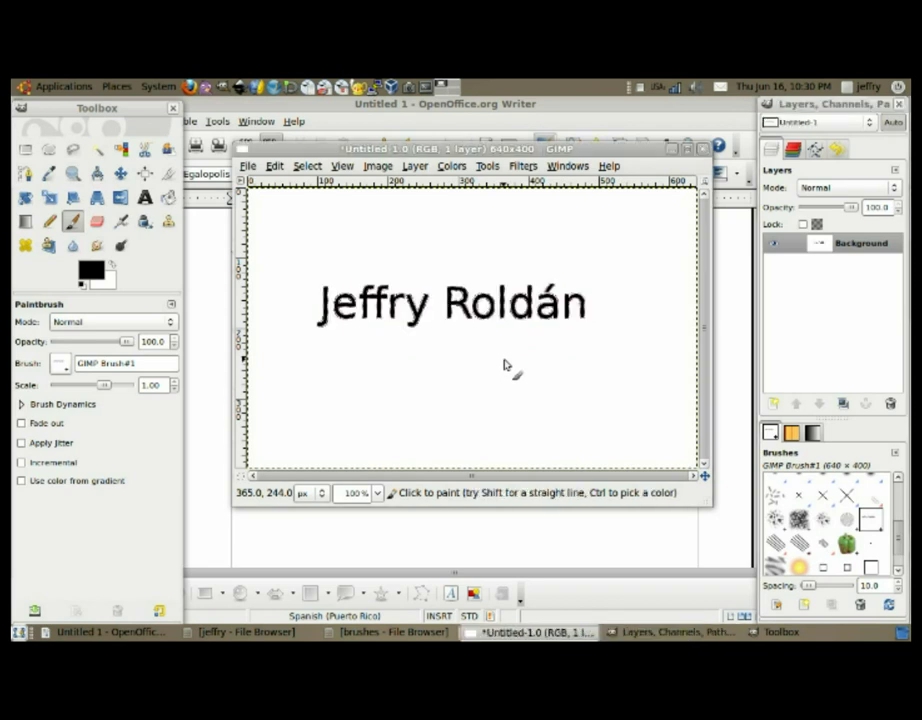
{"action": "left_click", "coordinate": [496, 408]}
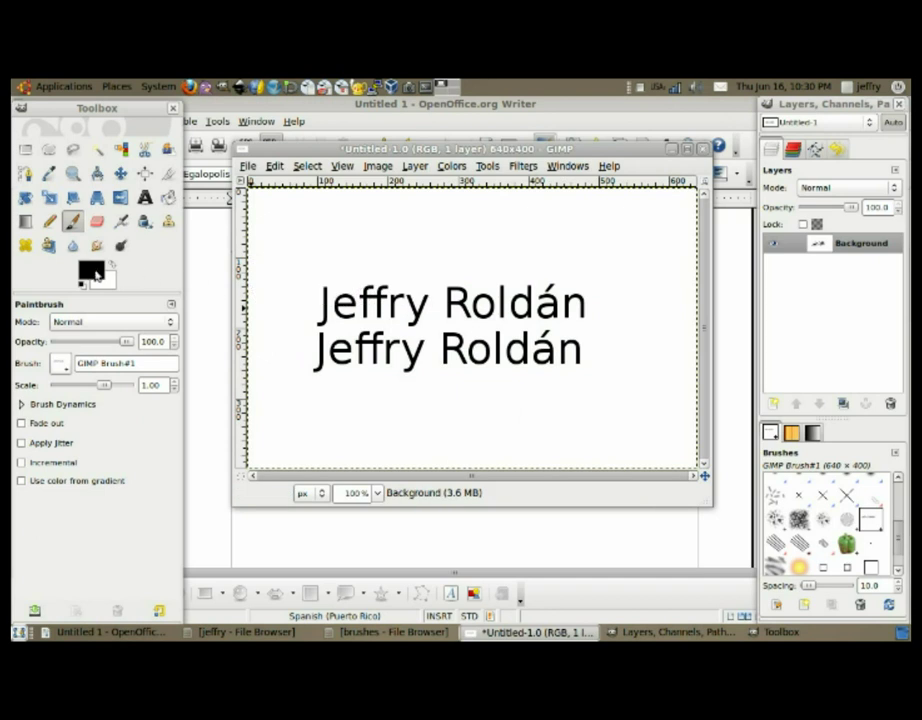
{"action": "left_click", "coordinate": [92, 270]}
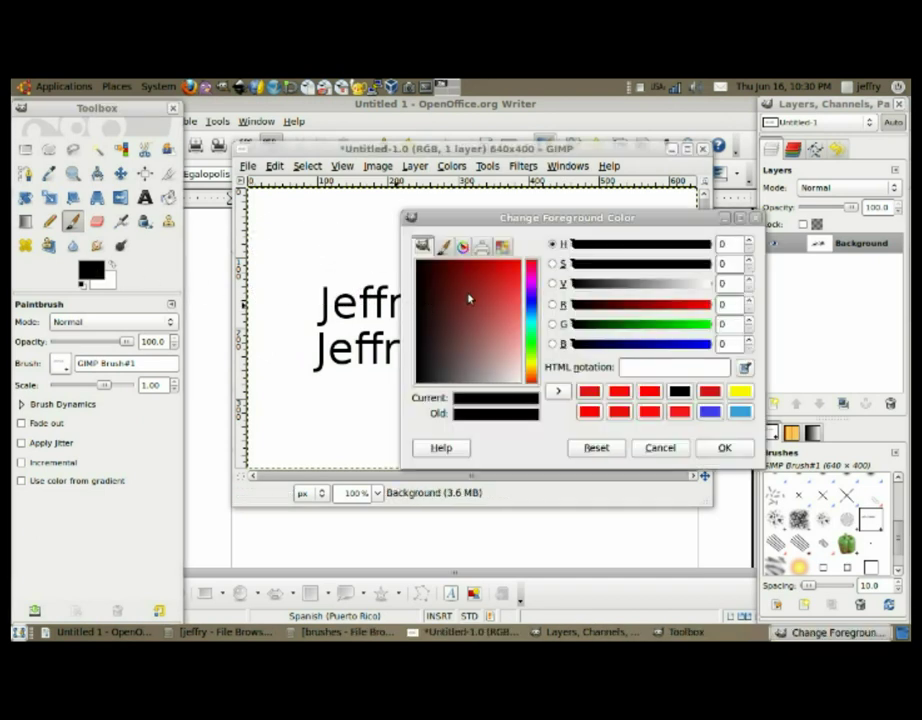
- Set the foreground colour to red (e11414) and stamp three red name copies across the canvas
{"action": "left_click", "coordinate": [518, 274]}
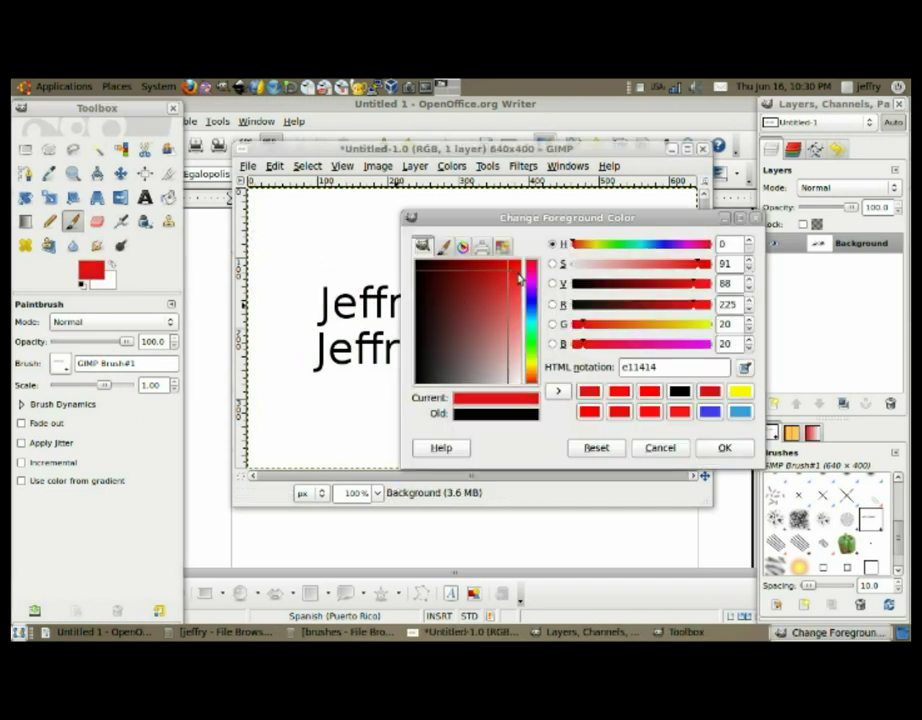
{"action": "left_click", "coordinate": [724, 447]}
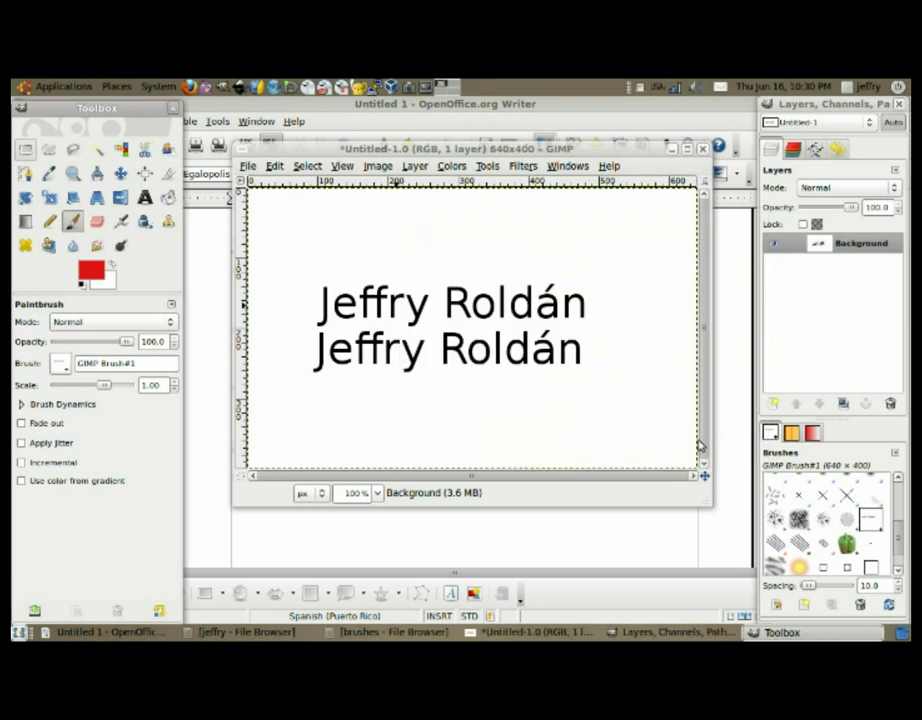
{"action": "left_click", "coordinate": [523, 302]}
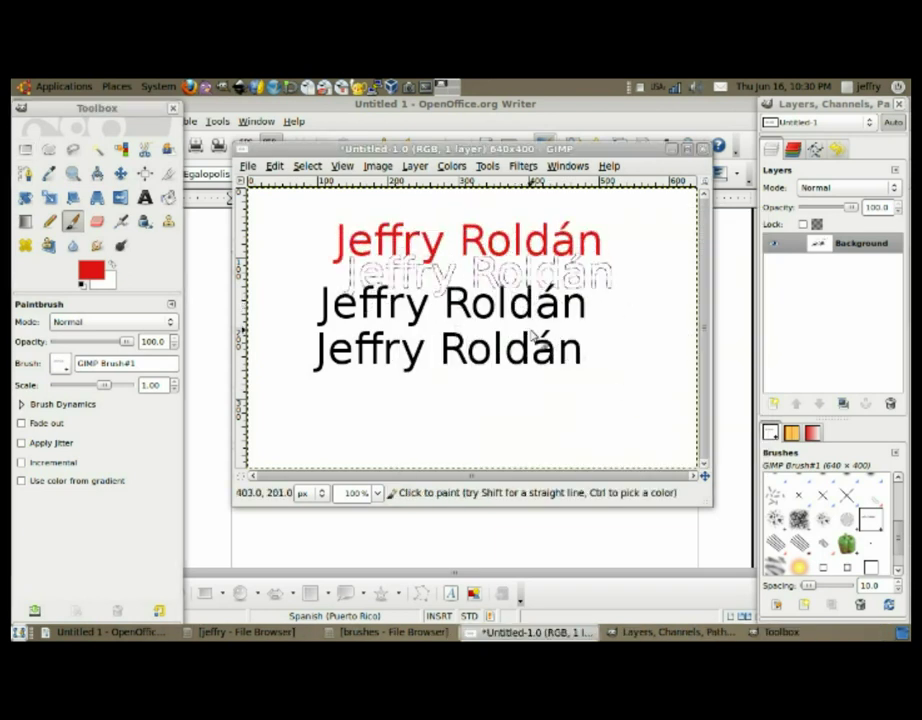
{"action": "left_click", "coordinate": [540, 355]}
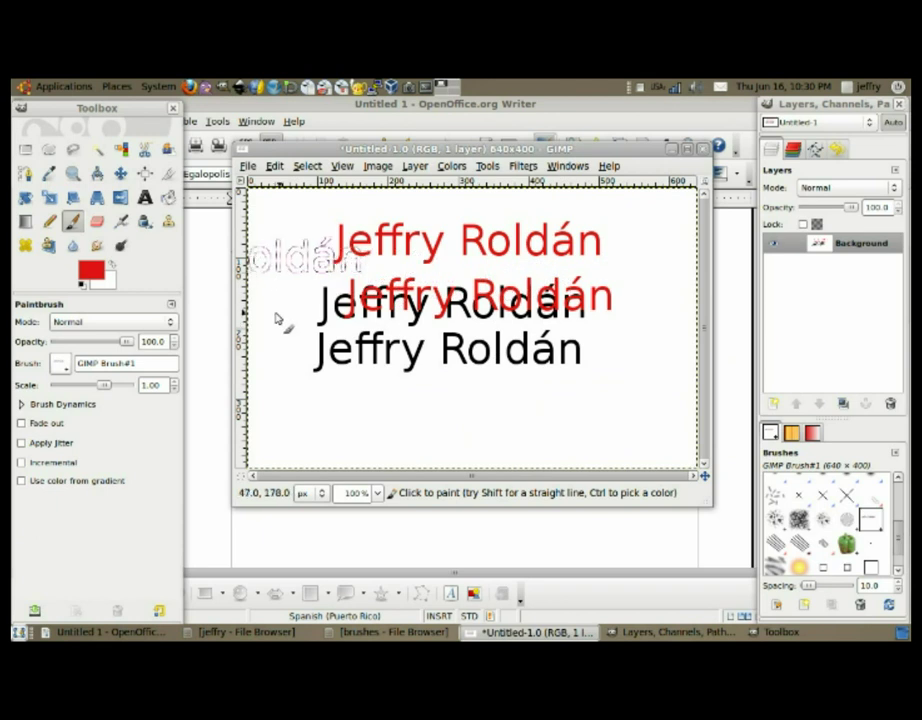
{"action": "left_click", "coordinate": [462, 449]}
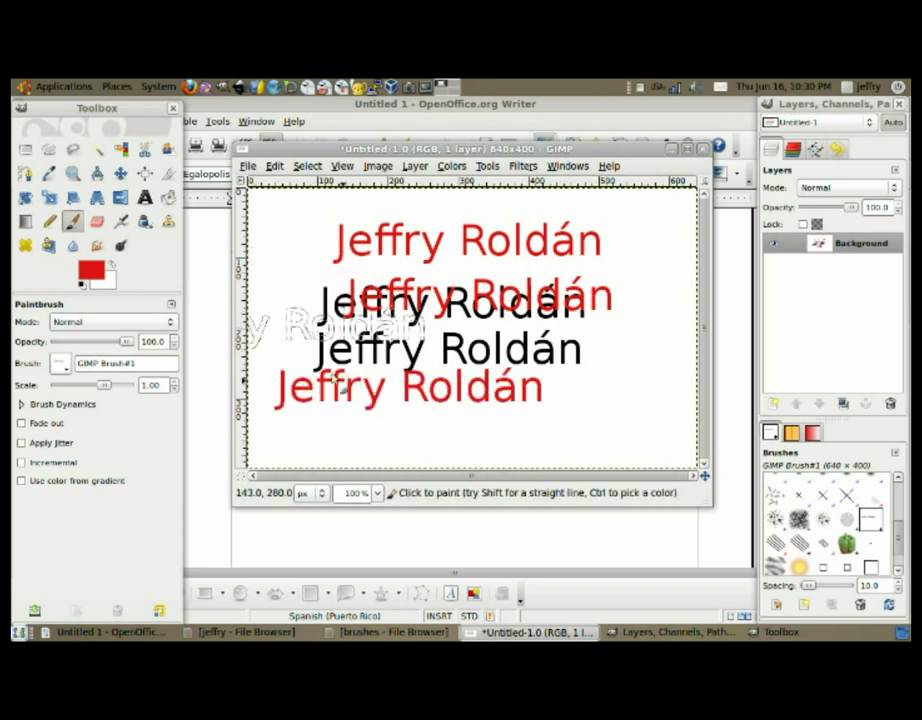
- Append the line 'como ven la brocha funciona' to the Writer notes
{"action": "left_click", "coordinate": [335, 124]}
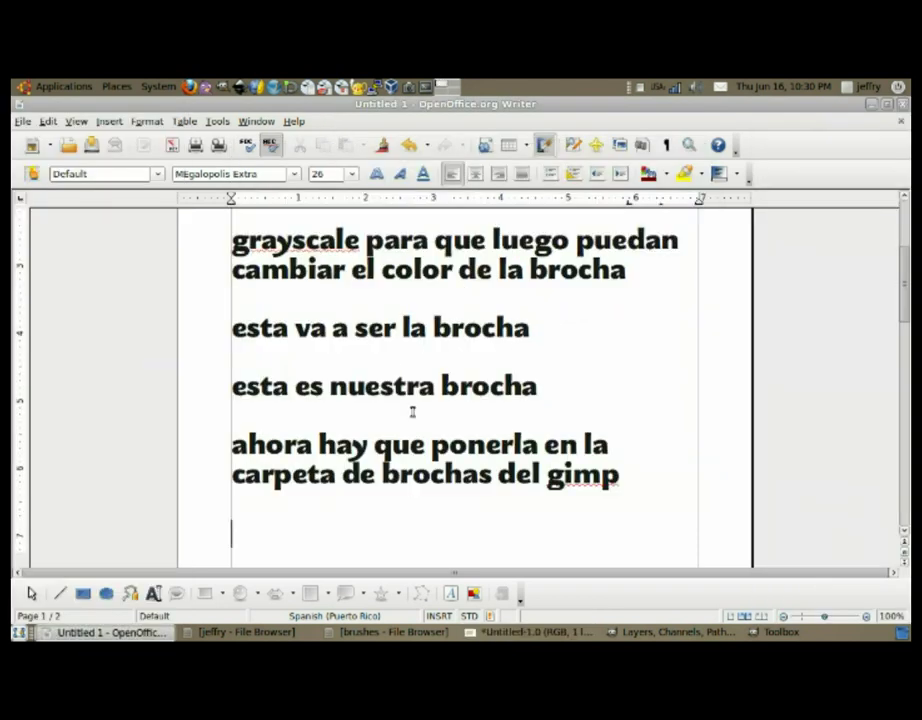
{"action": "type", "text": "como ven "}
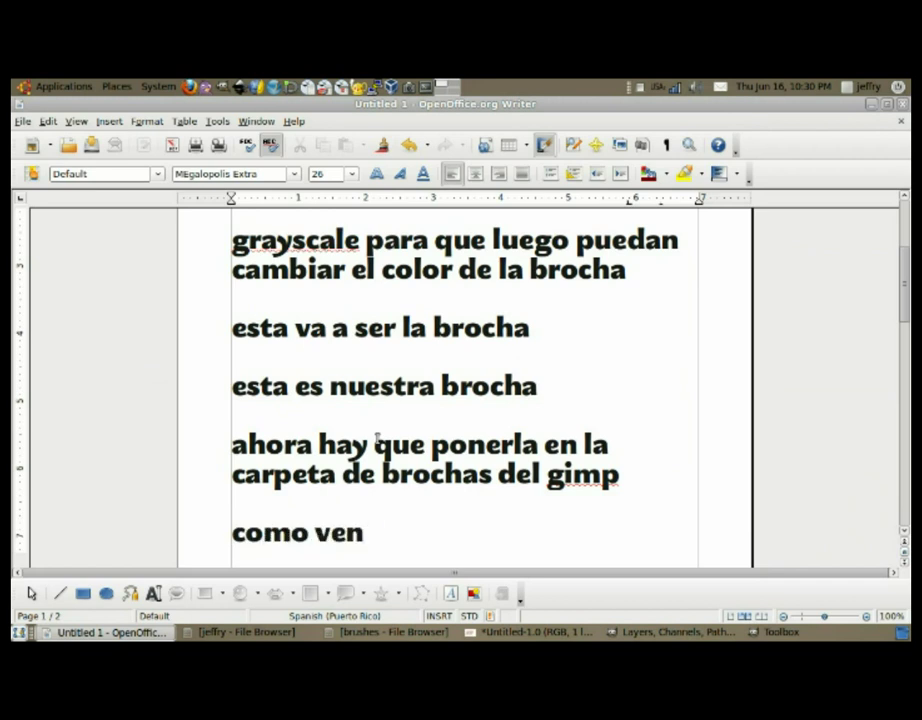
{"action": "type", "text": "la b"}
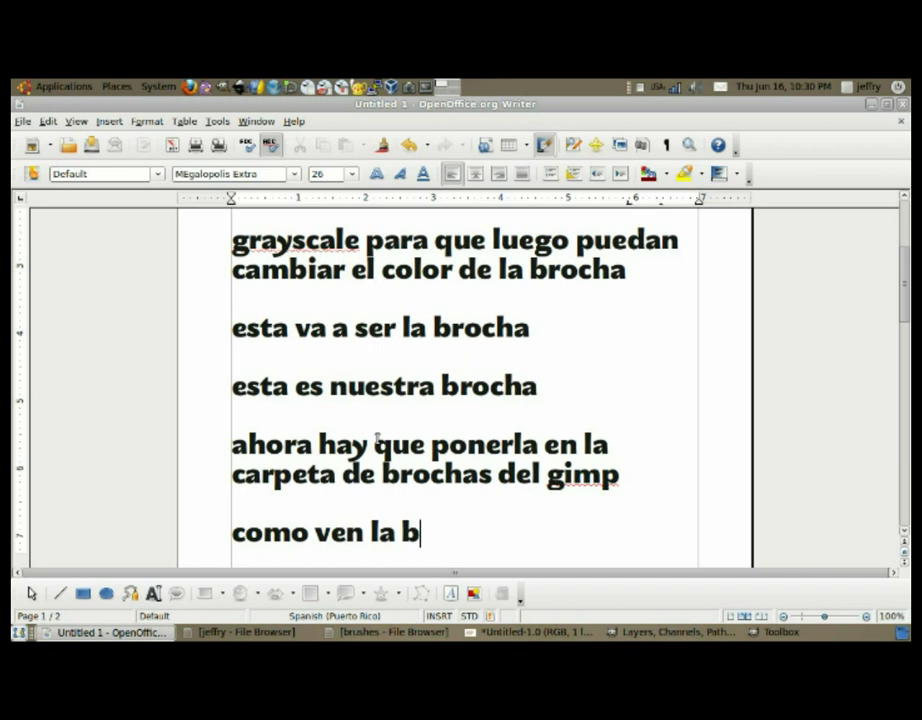
{"action": "type", "text": "roc"}
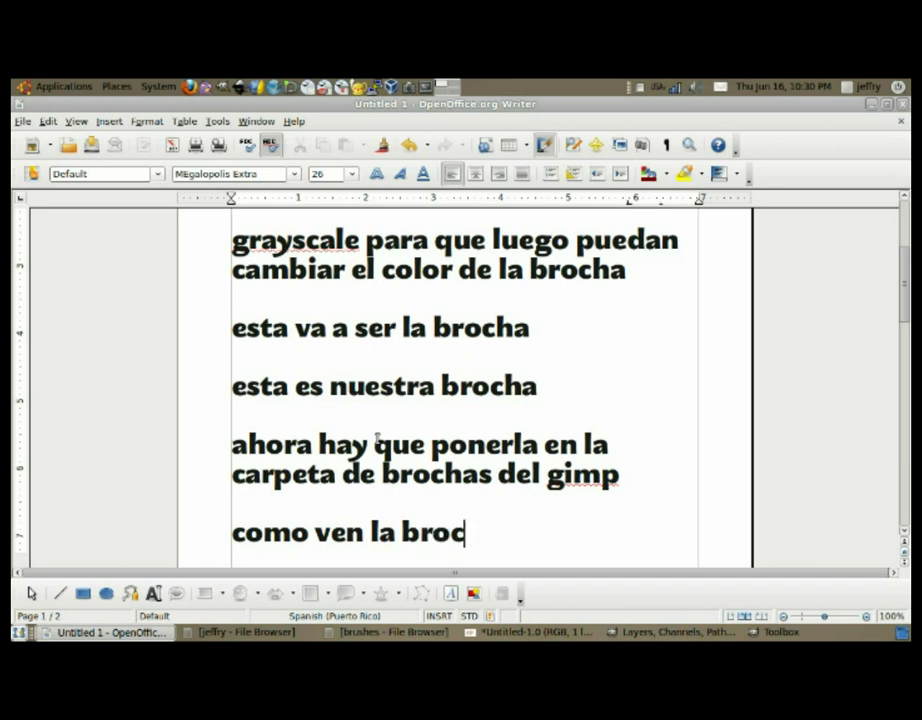
{"action": "type", "text": "ha funciona"}
{"action": "key", "text": "Return"}
{"action": "key", "text": "Return"}
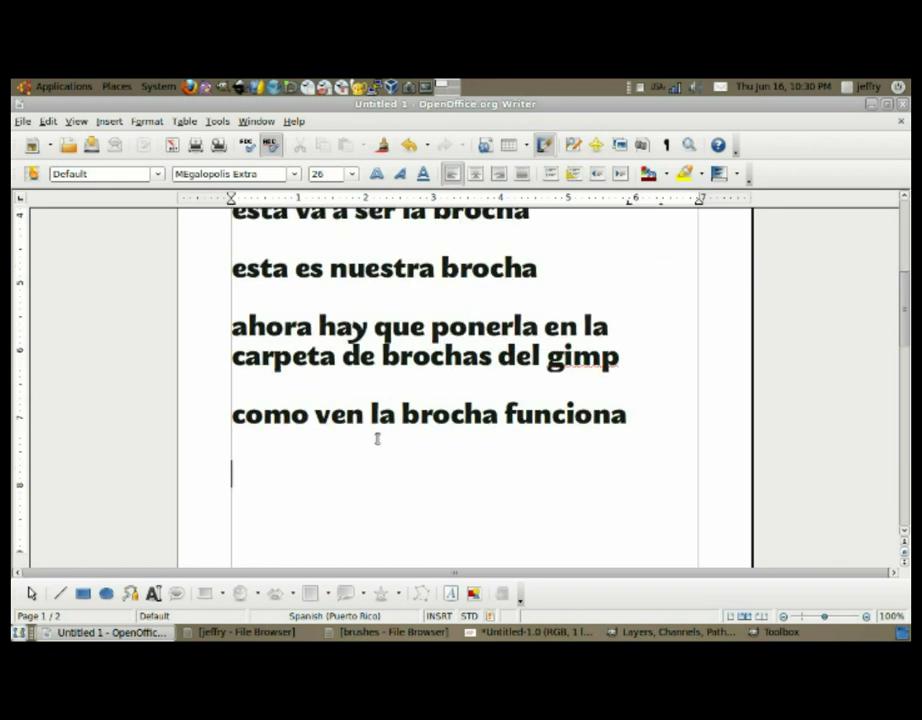